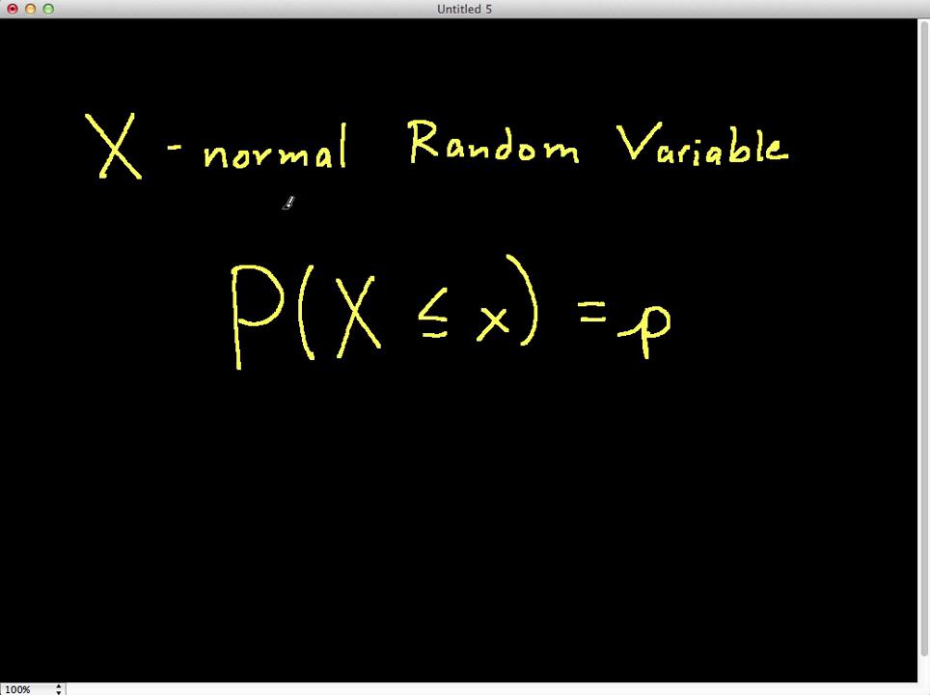
# Step: Underline the X of the normal random variable, then the p, x and X in the equation P(X ≤ x) = p
pyautogui.moveTo(87, 192); pyautogui.dragTo(149, 191)
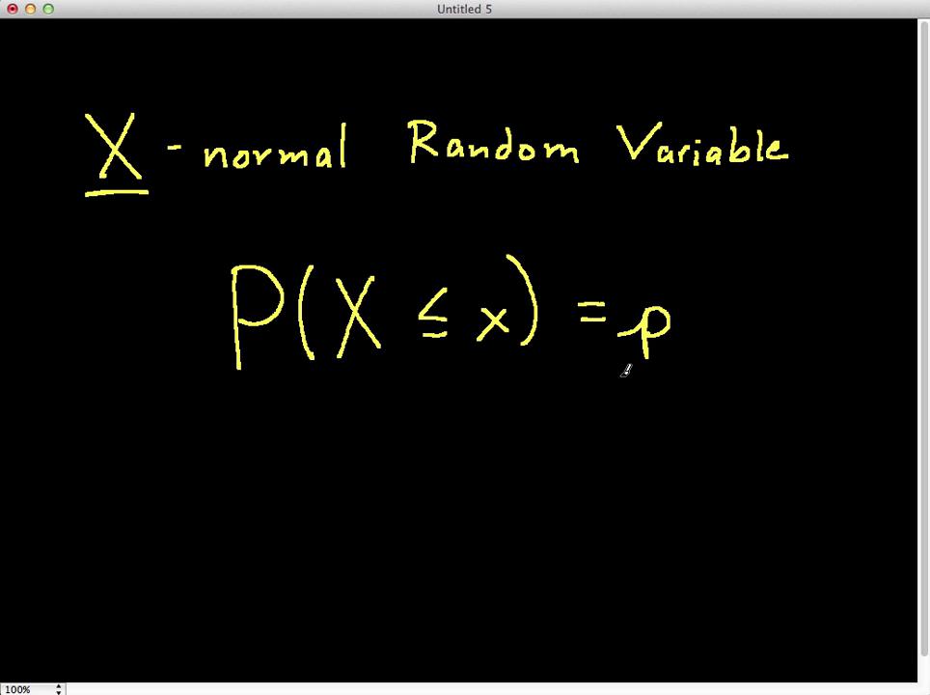
pyautogui.moveTo(619, 378); pyautogui.dragTo(677, 368)
pyautogui.moveTo(475, 358); pyautogui.dragTo(511, 355)
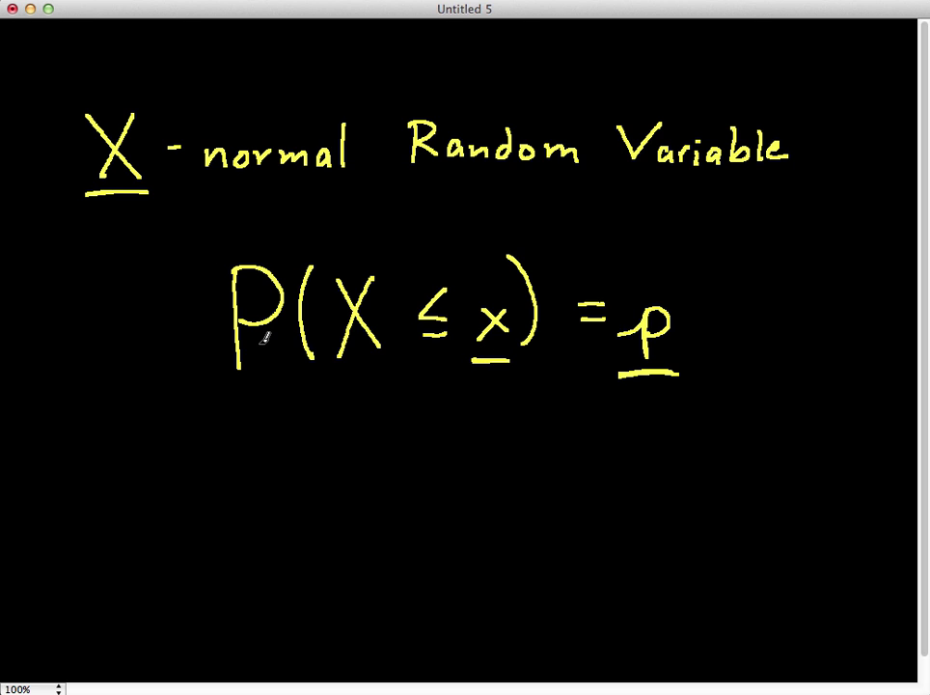
pyautogui.moveTo(334, 366); pyautogui.dragTo(380, 365)
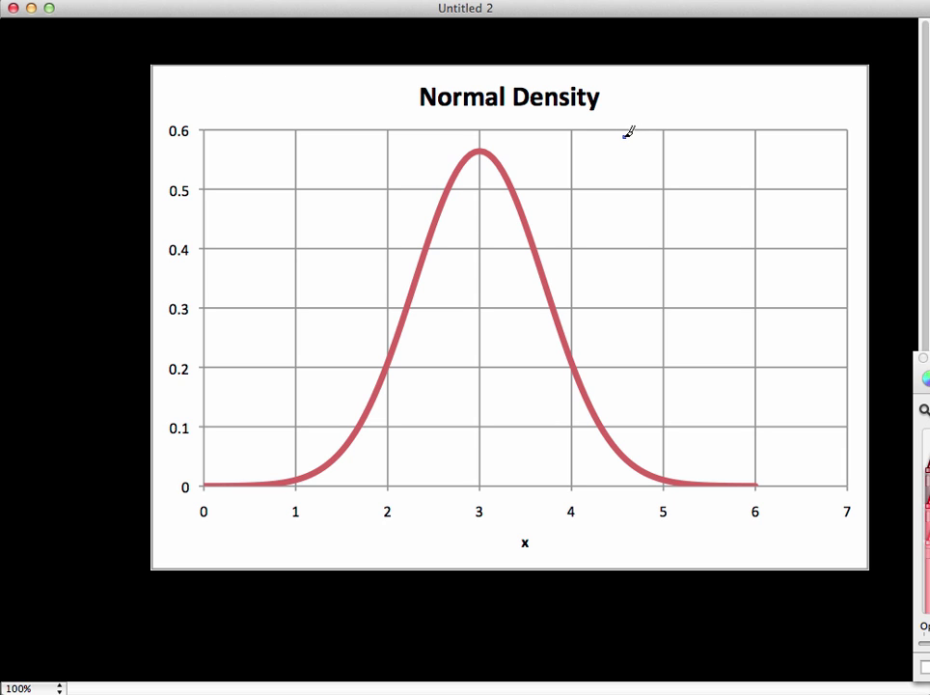
# Step: Handwrite the parameters μ = 3 and σ² = .5 in blue beside the Normal Density chart title
pyautogui.moveTo(625, 136)
pyautogui.mouseDown()
pyautogui.moveTo(646, 102)
pyautogui.moveTo(650, 114)
pyautogui.moveTo(668, 93)
pyautogui.moveTo(706, 107)
pyautogui.mouseUp()
pyautogui.moveTo(690, 115)
pyautogui.mouseDown()
pyautogui.moveTo(707, 114)
pyautogui.moveTo(723, 93)
pyautogui.moveTo(714, 117)
pyautogui.mouseUp()
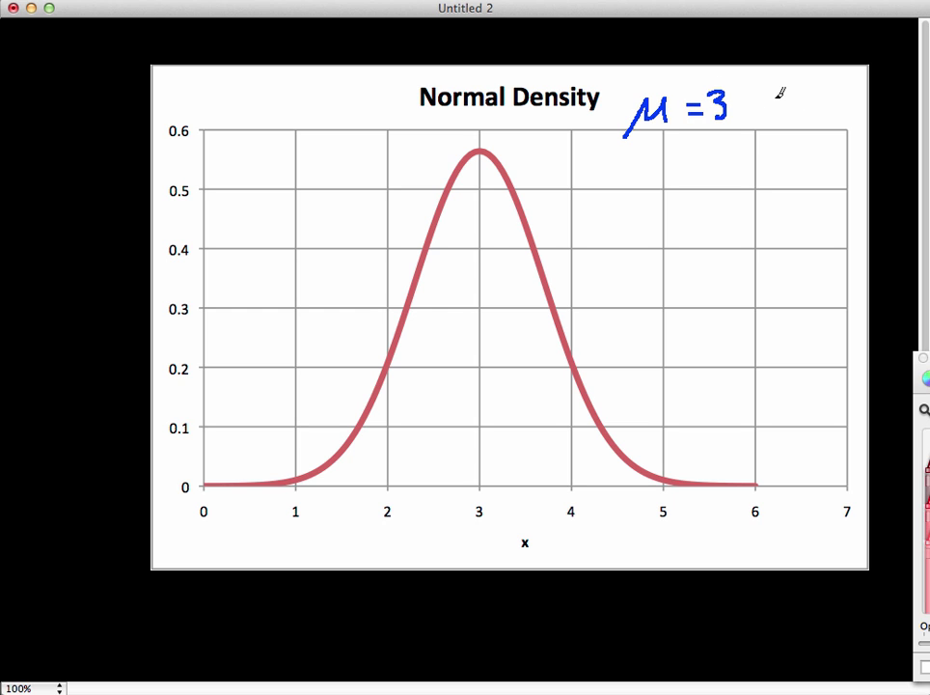
pyautogui.moveTo(774, 101)
pyautogui.mouseDown()
pyautogui.moveTo(804, 94)
pyautogui.moveTo(824, 108)
pyautogui.moveTo(847, 100)
pyautogui.moveTo(848, 118)
pyautogui.mouseUp()
pyautogui.click(835, 113)
pyautogui.moveTo(849, 89); pyautogui.dragTo(861, 89)
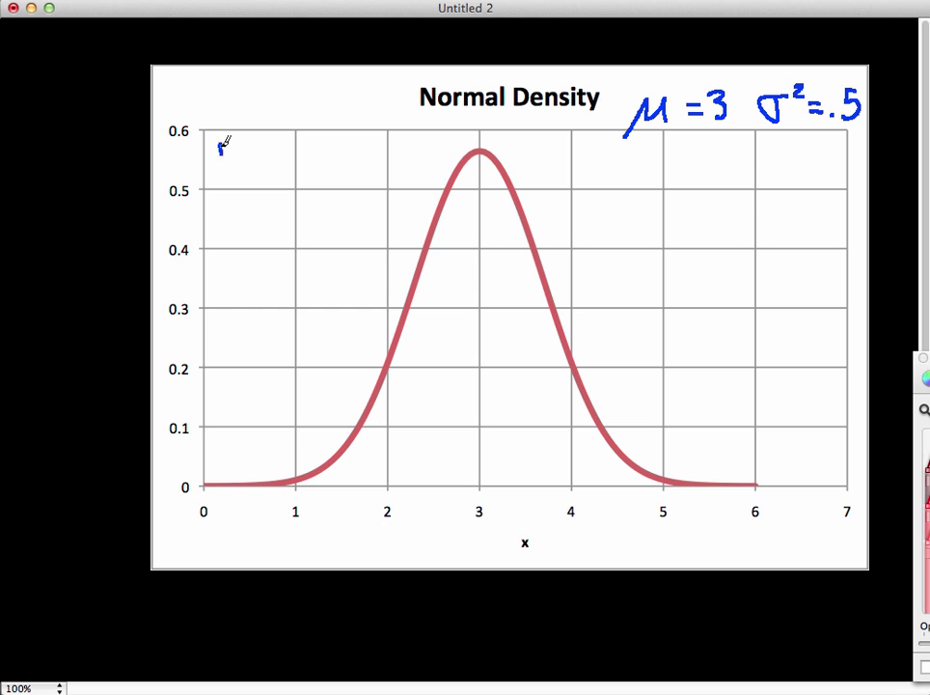
# Step: Handwrite the equation P(X ≤ x) = .3 in blue beside the rising side of the density curve
pyautogui.moveTo(222, 141)
pyautogui.mouseDown()
pyautogui.moveTo(224, 208)
pyautogui.moveTo(222, 143)
pyautogui.moveTo(238, 140)
pyautogui.moveTo(230, 171)
pyautogui.mouseUp()
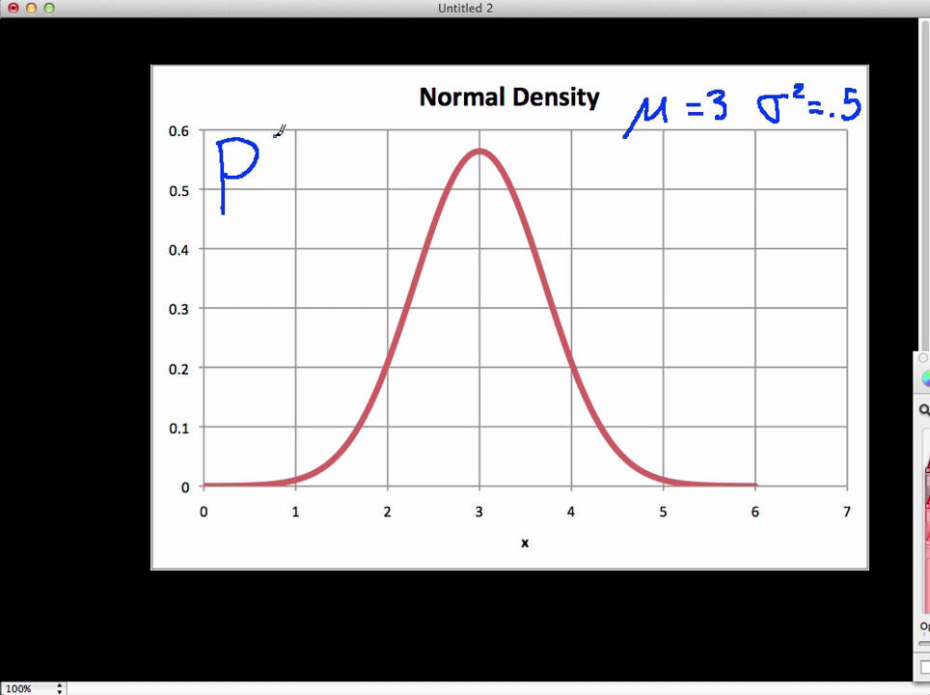
pyautogui.moveTo(278, 138)
pyautogui.mouseDown()
pyautogui.moveTo(263, 170)
pyautogui.moveTo(281, 212)
pyautogui.mouseUp()
pyautogui.moveTo(319, 153); pyautogui.dragTo(290, 200)
pyautogui.moveTo(292, 157); pyautogui.dragTo(318, 199)
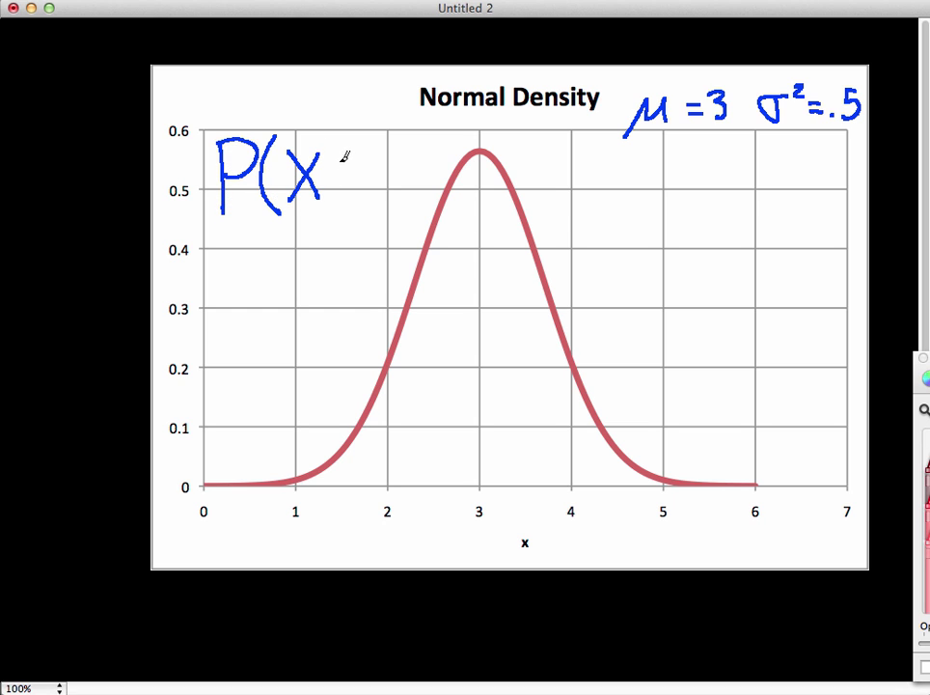
pyautogui.moveTo(349, 165)
pyautogui.mouseDown()
pyautogui.moveTo(351, 195)
pyautogui.moveTo(378, 194)
pyautogui.moveTo(362, 196)
pyautogui.mouseUp()
pyautogui.moveTo(385, 145); pyautogui.dragTo(389, 204)
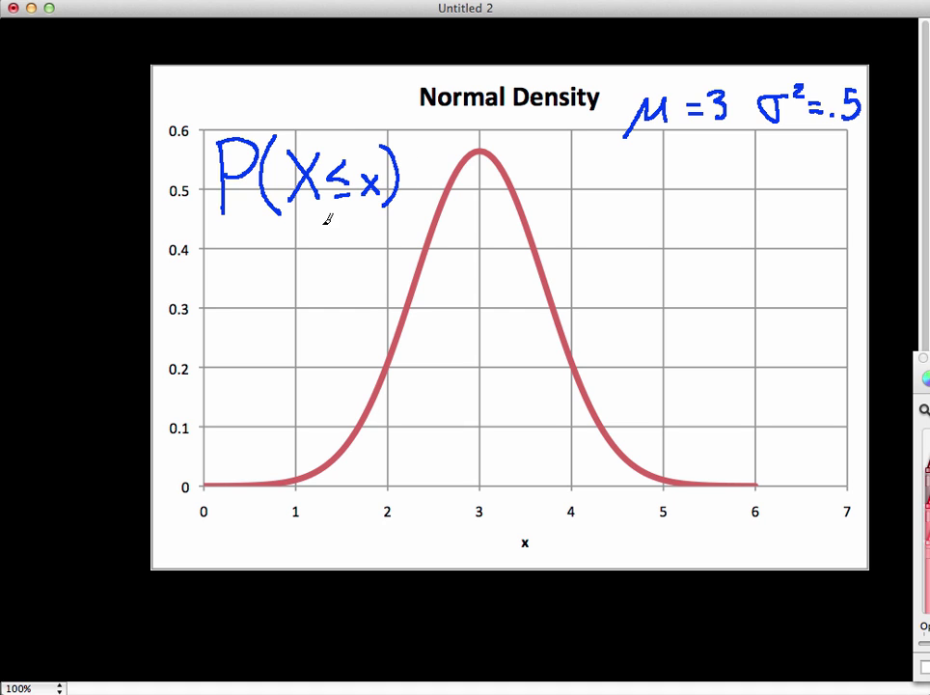
pyautogui.moveTo(278, 250)
pyautogui.mouseDown()
pyautogui.moveTo(296, 249)
pyautogui.moveTo(298, 260)
pyautogui.moveTo(339, 256)
pyautogui.moveTo(332, 272)
pyautogui.mouseUp()
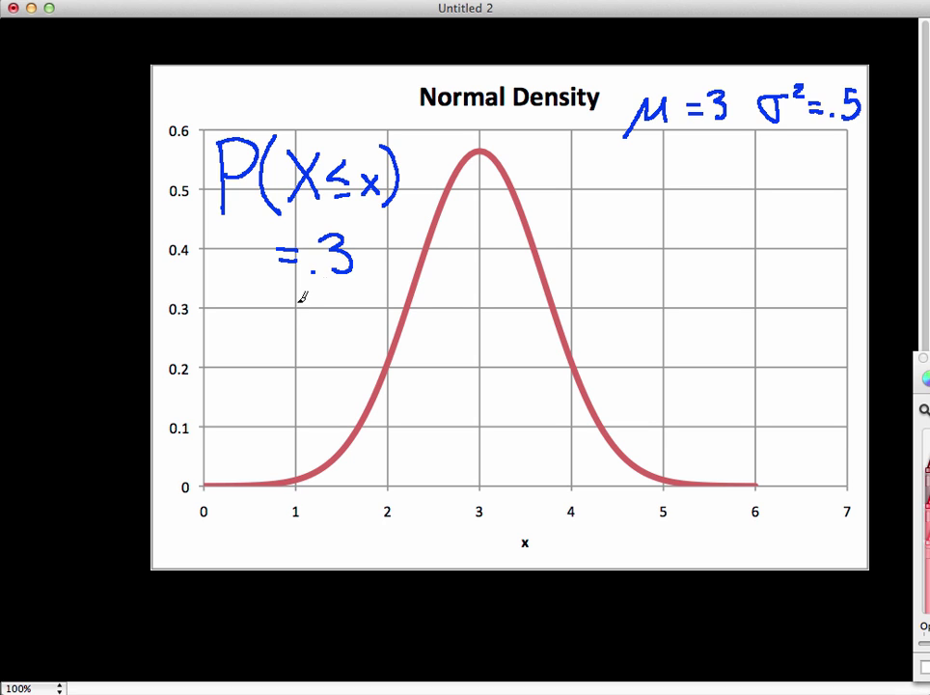
# Step: Mark a point labelled x on the axis at about 2.2 and draw a vertical line from it to the curve
pyautogui.moveTo(410, 473); pyautogui.dragTo(416, 530)
pyautogui.moveTo(416, 507); pyautogui.dragTo(399, 529)
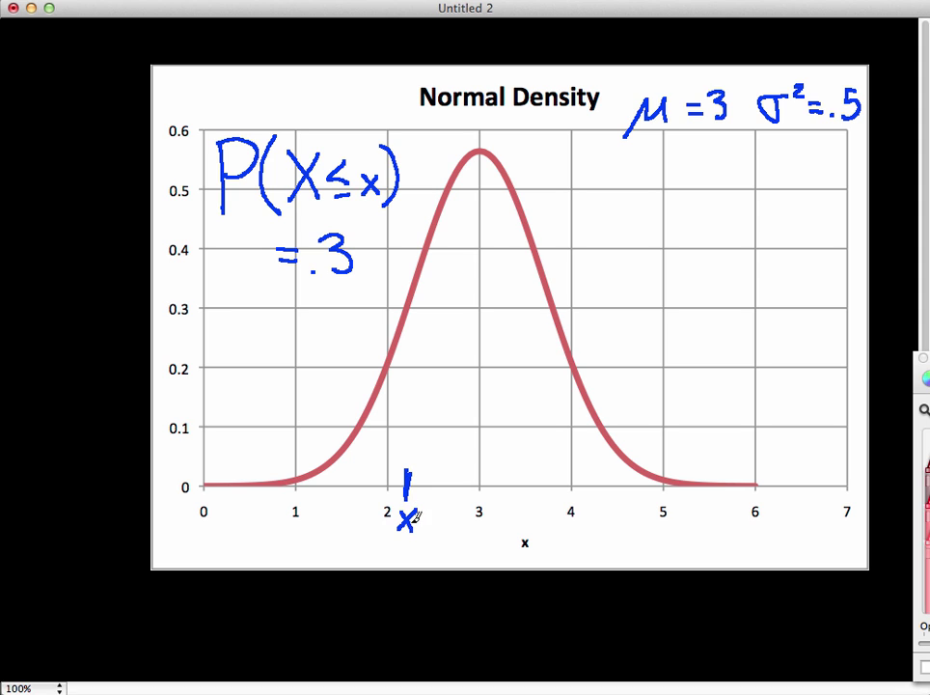
pyautogui.moveTo(403, 328); pyautogui.dragTo(405, 497)
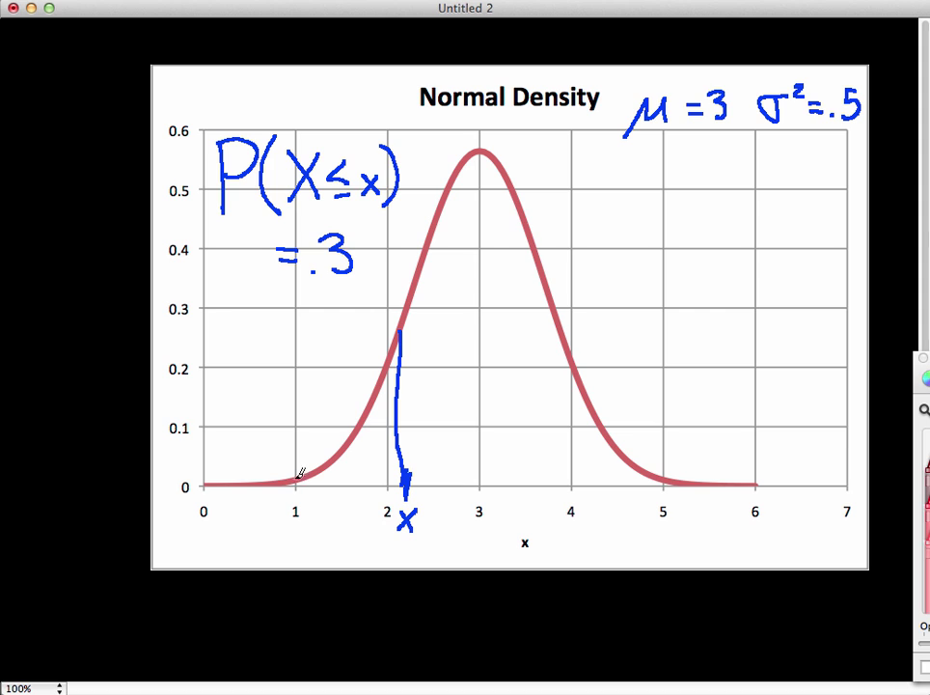
# Step: Shade the area under the curve below x with diagonal strokes and label it .3 with a connecting line
pyautogui.moveTo(293, 477)
pyautogui.mouseDown()
pyautogui.moveTo(371, 412)
pyautogui.moveTo(393, 409)
pyautogui.moveTo(400, 361)
pyautogui.mouseUp()
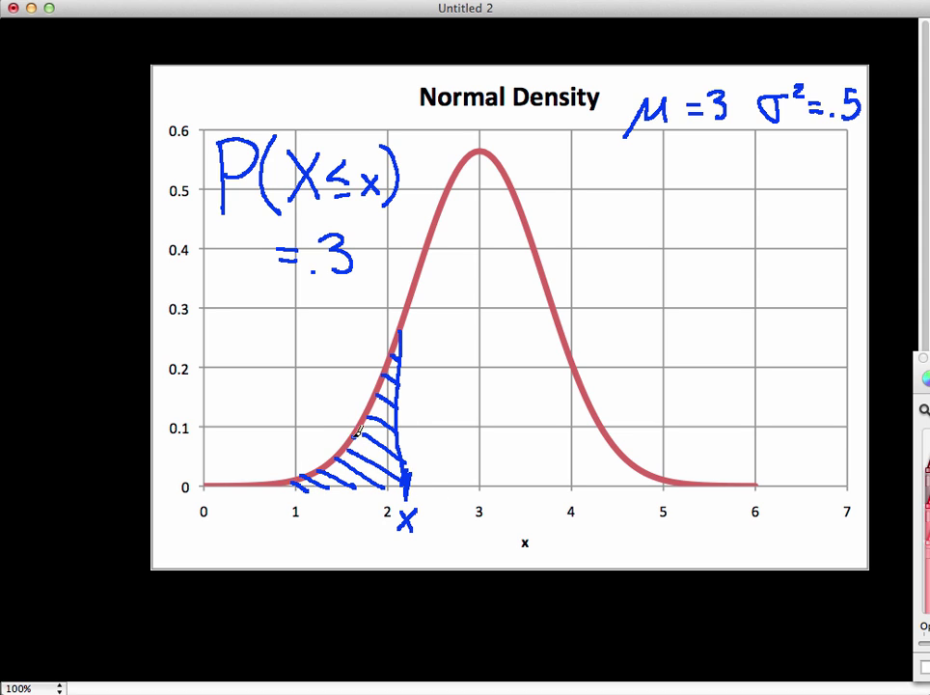
pyautogui.moveTo(359, 440); pyautogui.dragTo(287, 386)
pyautogui.click(247, 373)
pyautogui.moveTo(261, 343); pyautogui.dragTo(287, 367)
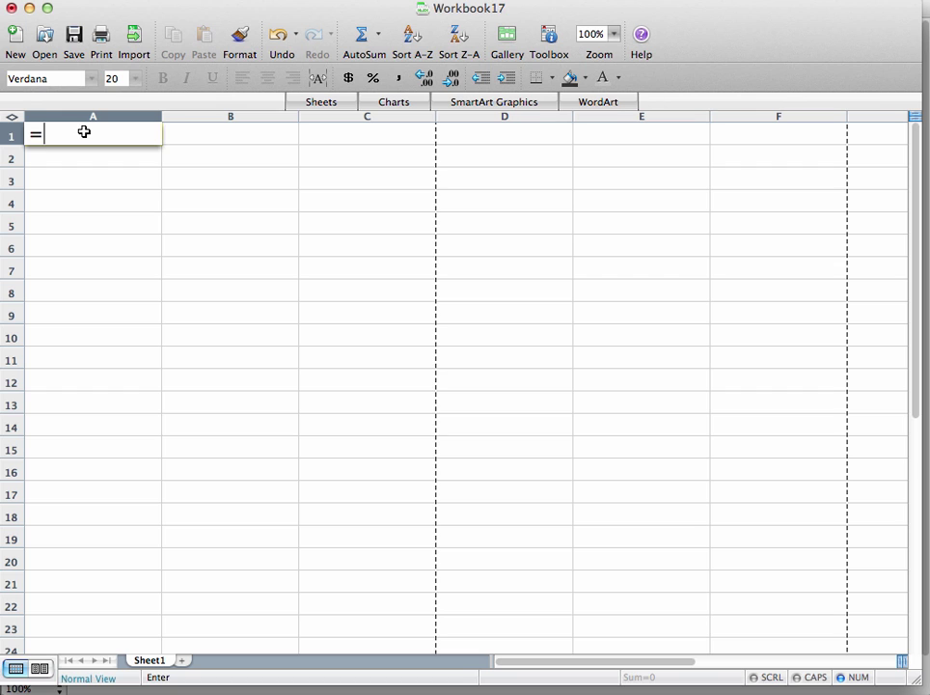
# Step: In the Excel workbook, enter the formula =norminv(.3,3,sqrt(0.5)) in cell A1
pyautogui.write('normin')
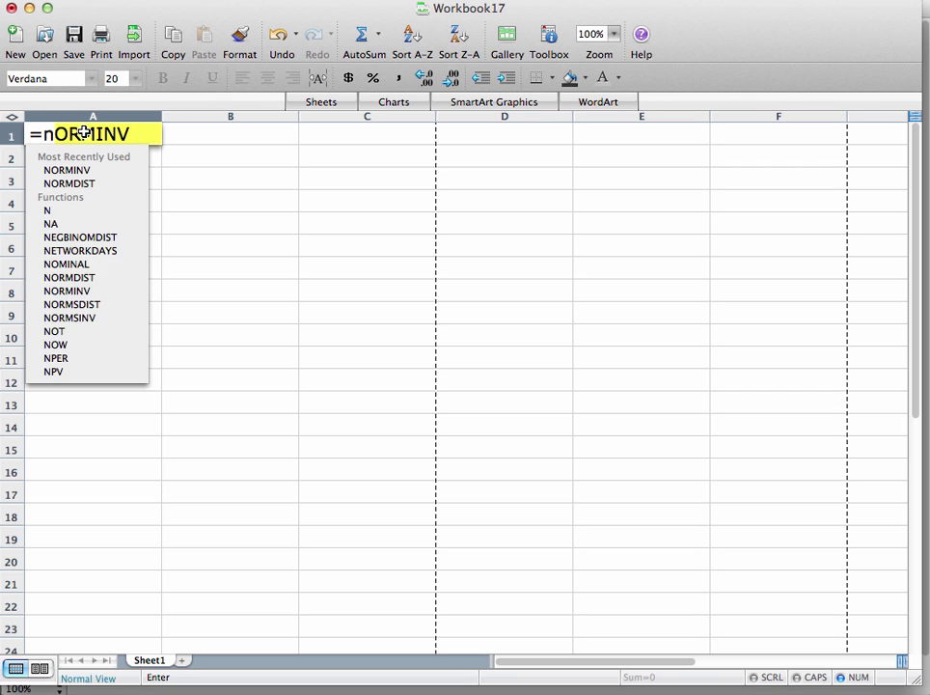
pyautogui.write('v(')
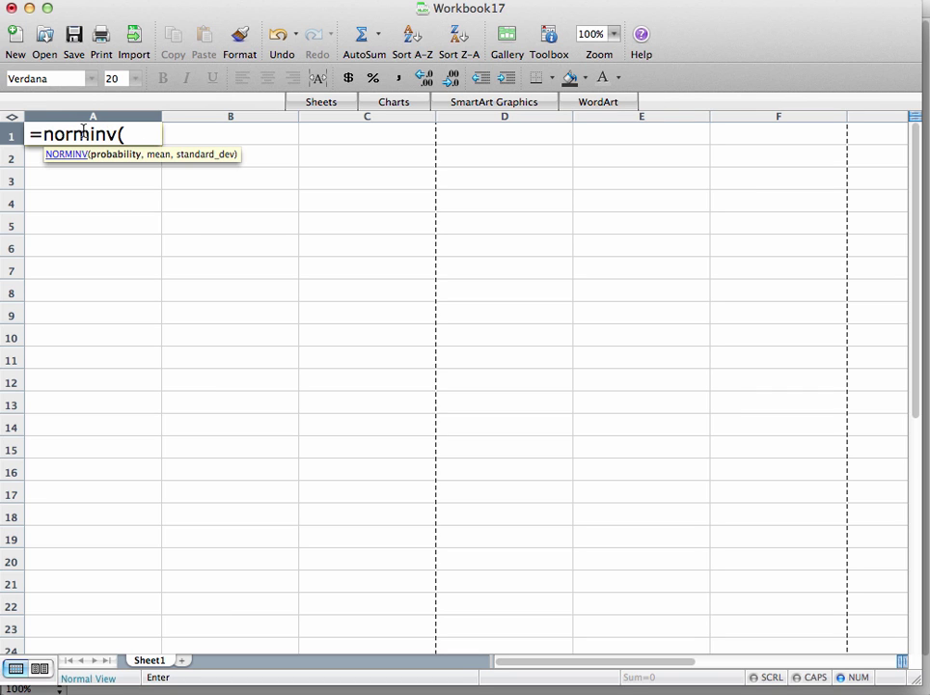
pyautogui.write('.3,3,sq')
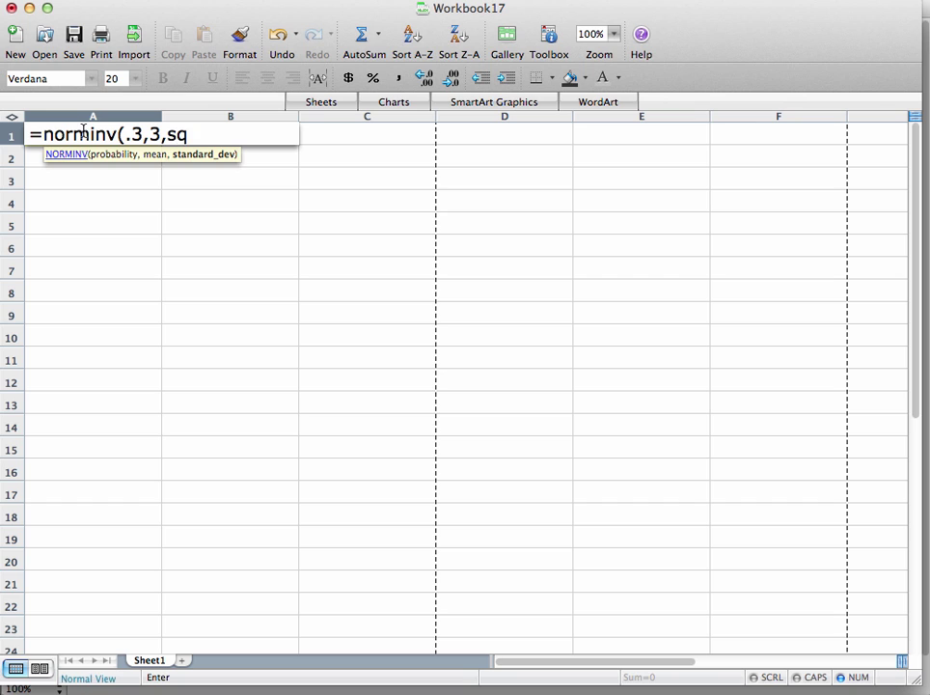
pyautogui.write('rt(0')
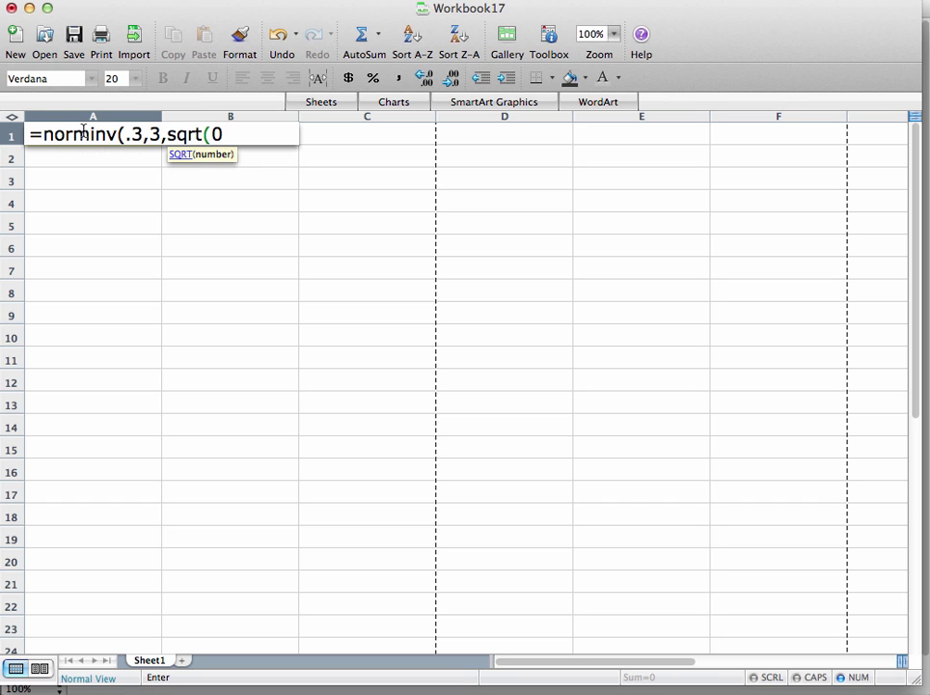
pyautogui.write('.5))')
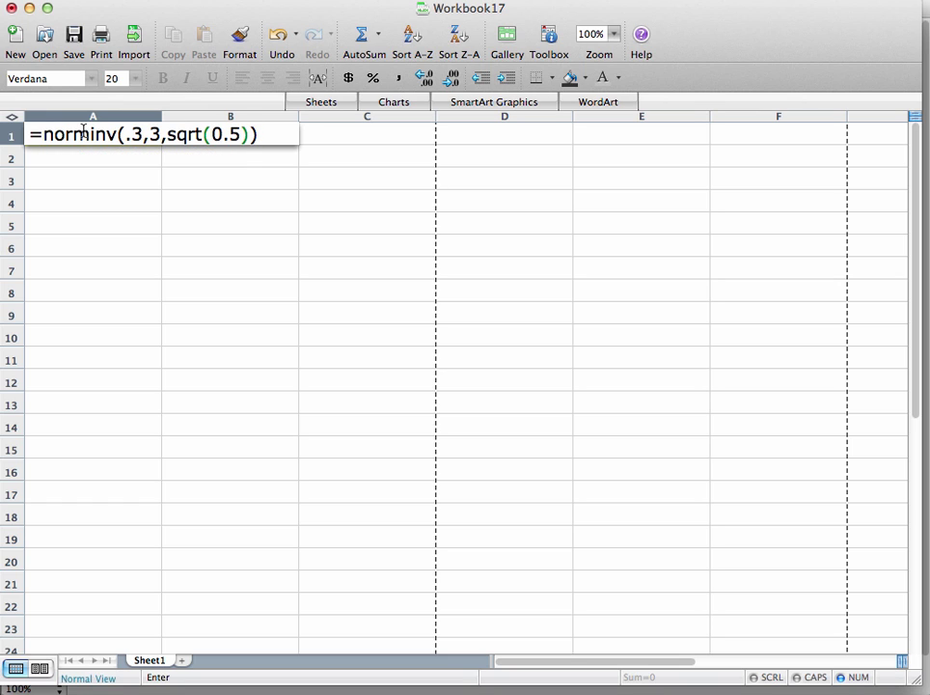
pyautogui.press('Return')
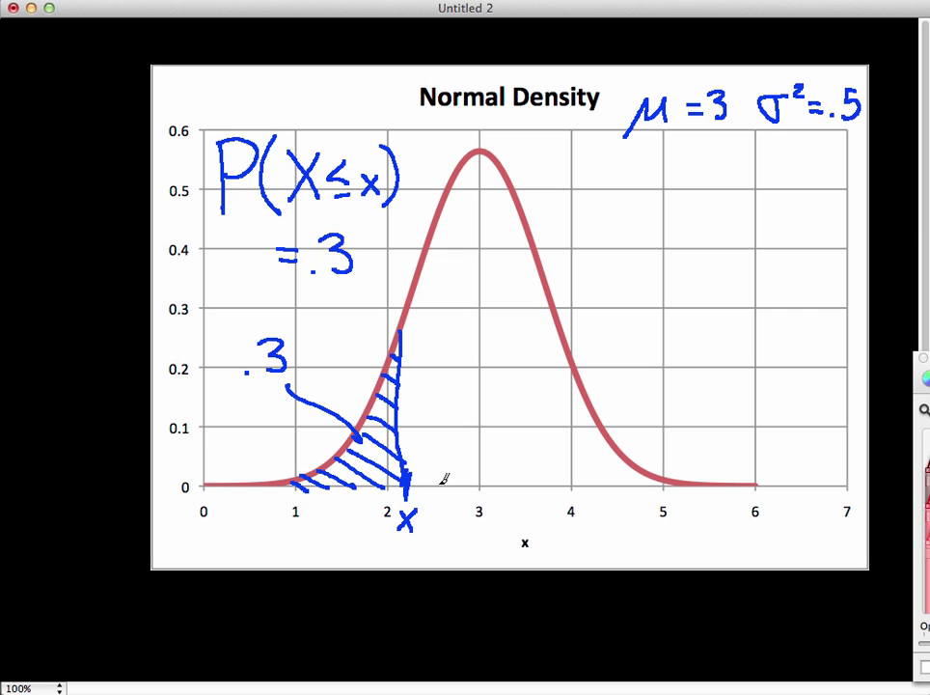
# Step: Back on the annotated density chart, mark about 2.6 on the axis, draw a vertical line to the curve and shade the area below it
pyautogui.moveTo(441, 477)
pyautogui.mouseDown()
pyautogui.moveTo(433, 537)
pyautogui.moveTo(458, 536)
pyautogui.mouseUp()
pyautogui.moveTo(441, 436); pyautogui.dragTo(442, 422)
pyautogui.moveTo(442, 490)
pyautogui.mouseDown()
pyautogui.moveTo(454, 425)
pyautogui.moveTo(433, 232)
pyautogui.mouseUp()
pyautogui.moveTo(311, 490)
pyautogui.mouseDown()
pyautogui.moveTo(370, 447)
pyautogui.moveTo(420, 433)
pyautogui.moveTo(441, 286)
pyautogui.mouseUp()
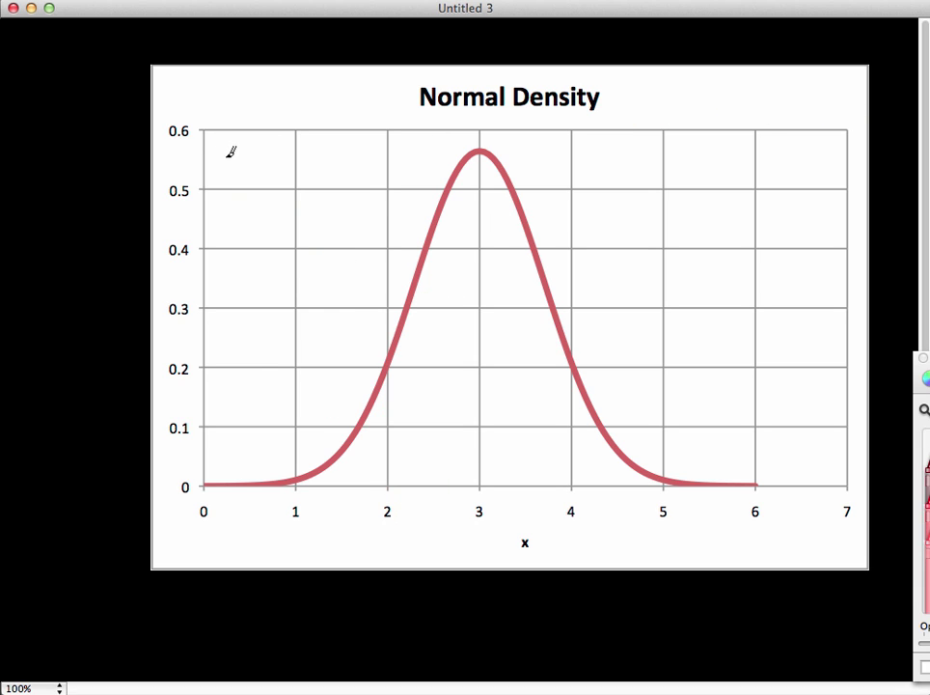
# Step: On the clean Normal Density chart, handwrite the equation P(X > x) = .1 in blue beside the rising side of the curve
pyautogui.moveTo(228, 151)
pyautogui.mouseDown()
pyautogui.moveTo(224, 210)
pyautogui.moveTo(251, 146)
pyautogui.moveTo(226, 185)
pyautogui.mouseUp()
pyautogui.moveTo(281, 144)
pyautogui.mouseDown()
pyautogui.moveTo(286, 198)
pyautogui.moveTo(326, 162)
pyautogui.moveTo(311, 196)
pyautogui.moveTo(307, 153)
pyautogui.moveTo(338, 203)
pyautogui.mouseUp()
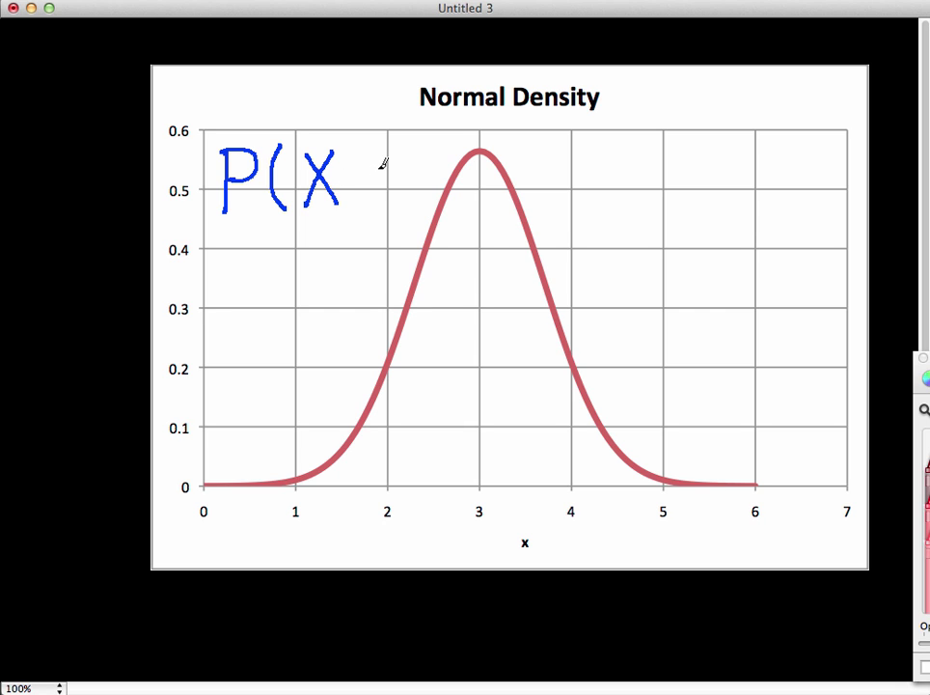
pyautogui.moveTo(353, 171)
pyautogui.mouseDown()
pyautogui.moveTo(375, 182)
pyautogui.moveTo(354, 198)
pyautogui.mouseUp()
pyautogui.moveTo(405, 175)
pyautogui.mouseDown()
pyautogui.moveTo(388, 196)
pyautogui.moveTo(408, 198)
pyautogui.mouseUp()
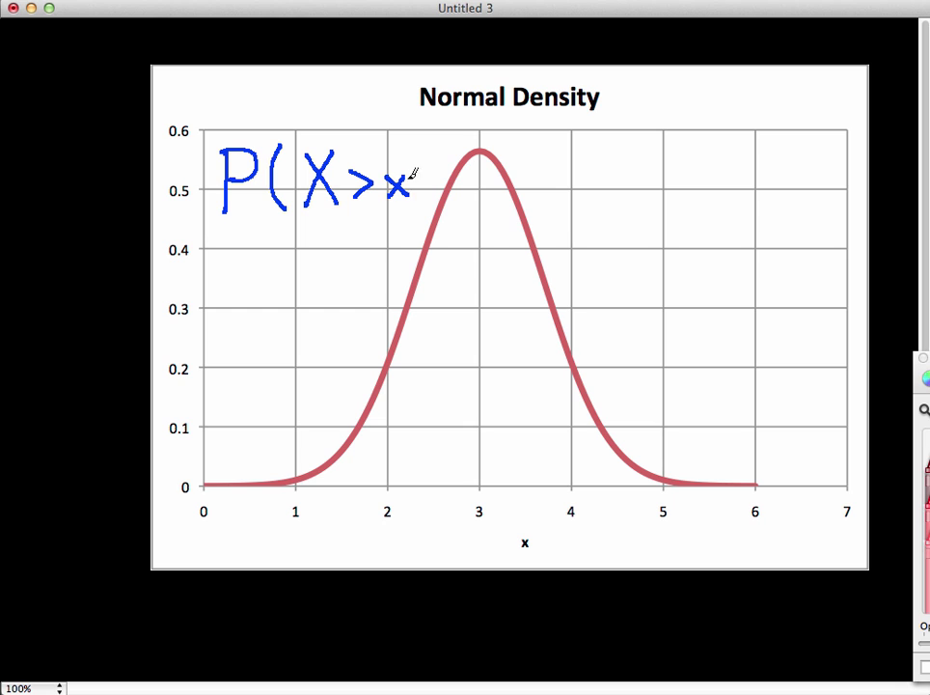
pyautogui.moveTo(419, 143); pyautogui.dragTo(419, 204)
pyautogui.moveTo(264, 252)
pyautogui.mouseDown()
pyautogui.moveTo(283, 252)
pyautogui.moveTo(283, 262)
pyautogui.mouseUp()
pyautogui.moveTo(298, 267); pyautogui.dragTo(323, 273)
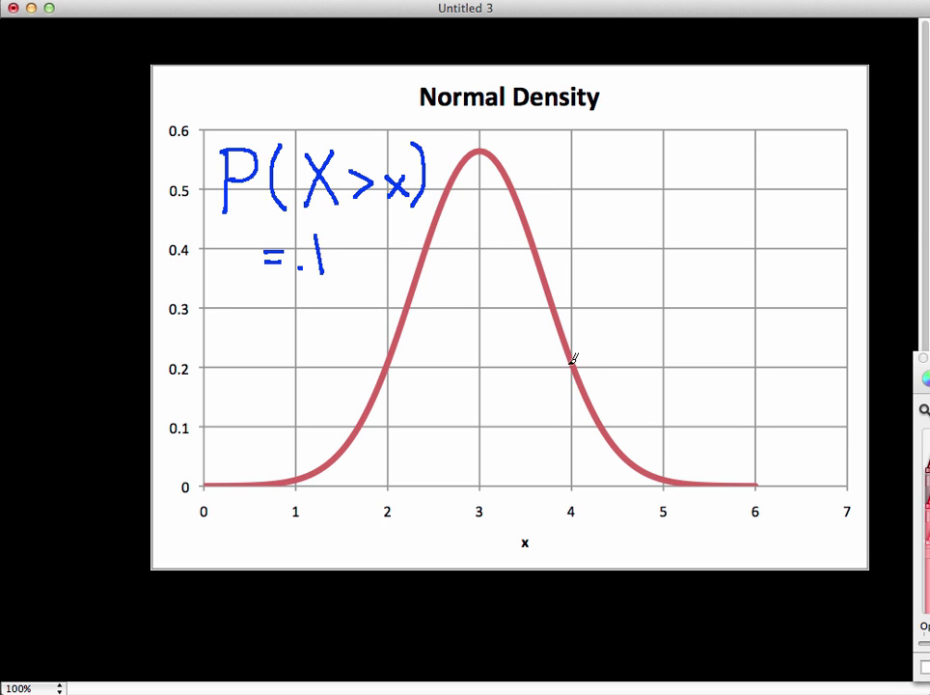
# Step: Draw a vertical line labelled x at about 4.1 on the axis and shade the upper tail of the curve beyond it
pyautogui.moveTo(578, 386)
pyautogui.mouseDown()
pyautogui.moveTo(580, 528)
pyautogui.moveTo(568, 552)
pyautogui.moveTo(587, 552)
pyautogui.mouseUp()
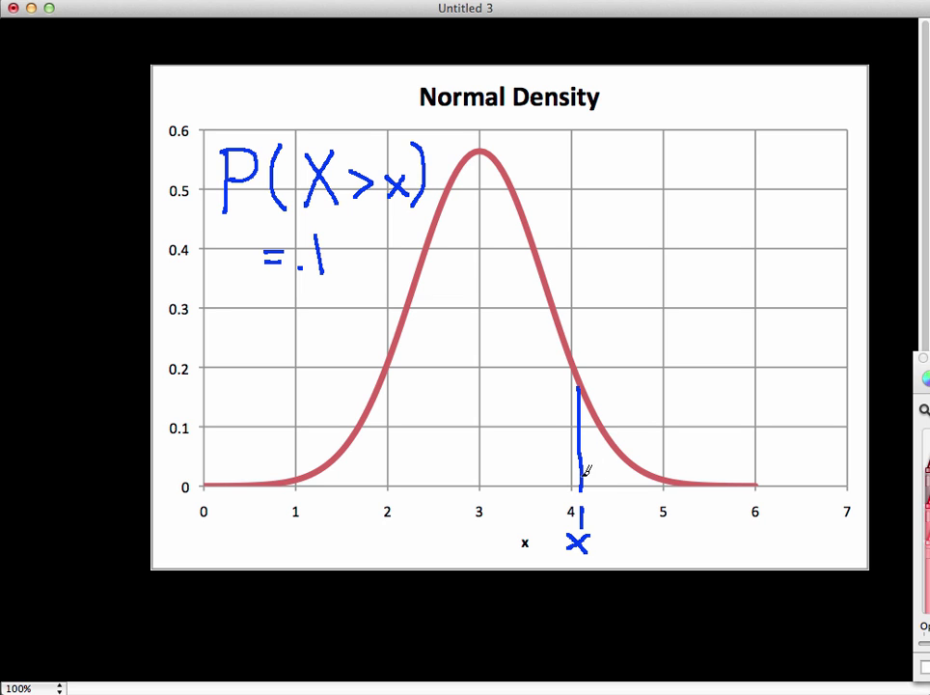
pyautogui.moveTo(581, 480)
pyautogui.mouseDown()
pyautogui.moveTo(635, 482)
pyautogui.moveTo(622, 486)
pyautogui.mouseUp()
pyautogui.moveTo(585, 421)
pyautogui.mouseDown()
pyautogui.moveTo(660, 476)
pyautogui.moveTo(717, 487)
pyautogui.mouseUp()
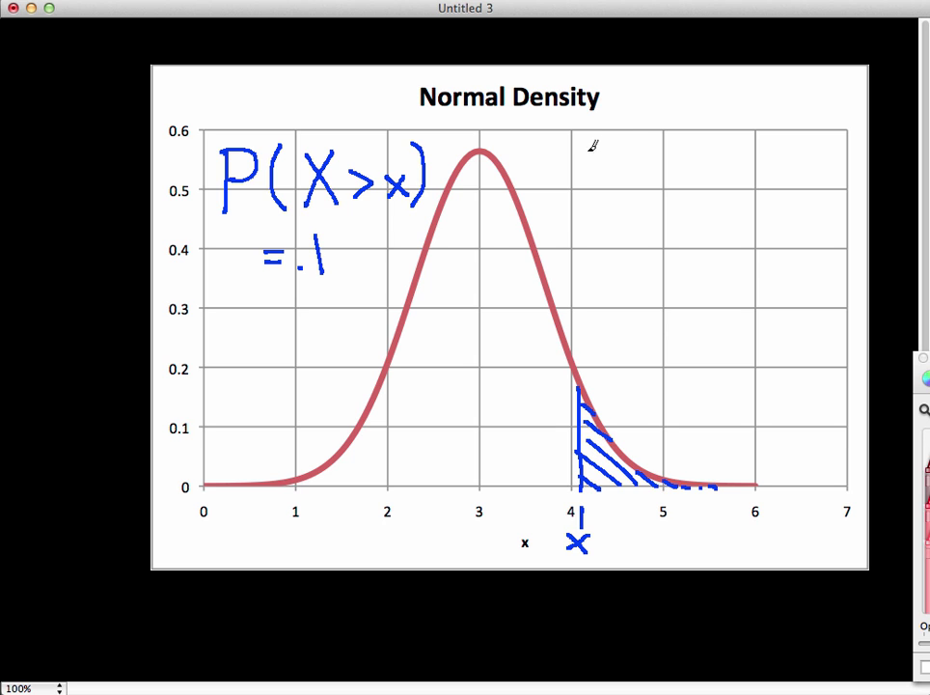
# Step: Handwrite the complement rule P(X > x) = 1 - P(X ≤ x) in blue above the curve's upper tail
pyautogui.moveTo(593, 141)
pyautogui.mouseDown()
pyautogui.moveTo(594, 205)
pyautogui.moveTo(594, 180)
pyautogui.mouseUp()
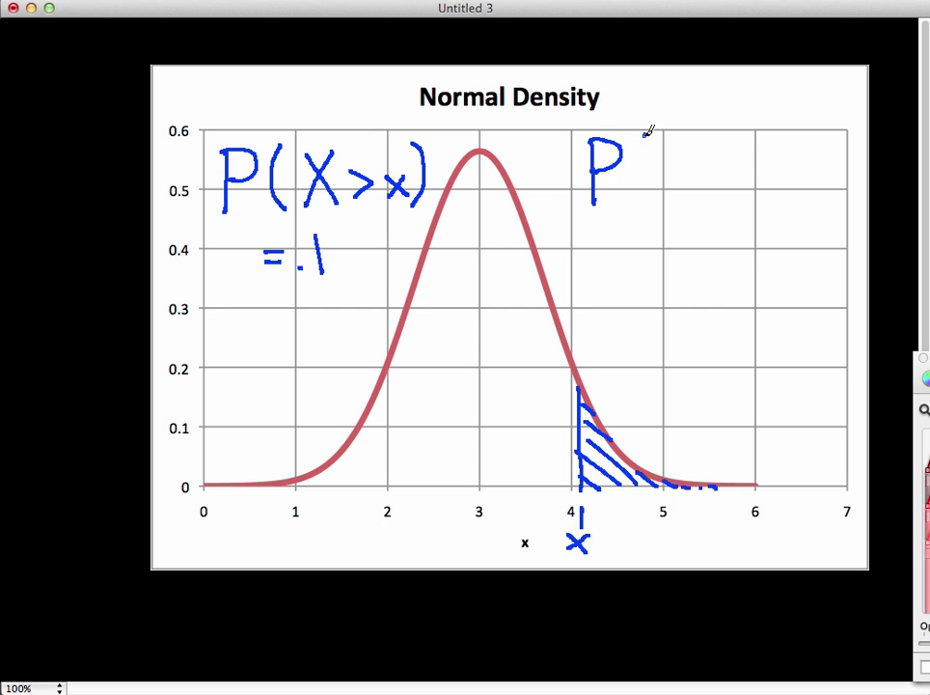
pyautogui.moveTo(646, 135)
pyautogui.mouseDown()
pyautogui.moveTo(638, 192)
pyautogui.moveTo(680, 153)
pyautogui.moveTo(660, 179)
pyautogui.moveTo(697, 160)
pyautogui.moveTo(748, 189)
pyautogui.mouseUp()
pyautogui.moveTo(753, 140)
pyautogui.mouseDown()
pyautogui.moveTo(759, 197)
pyautogui.moveTo(818, 173)
pyautogui.moveTo(816, 164)
pyautogui.mouseUp()
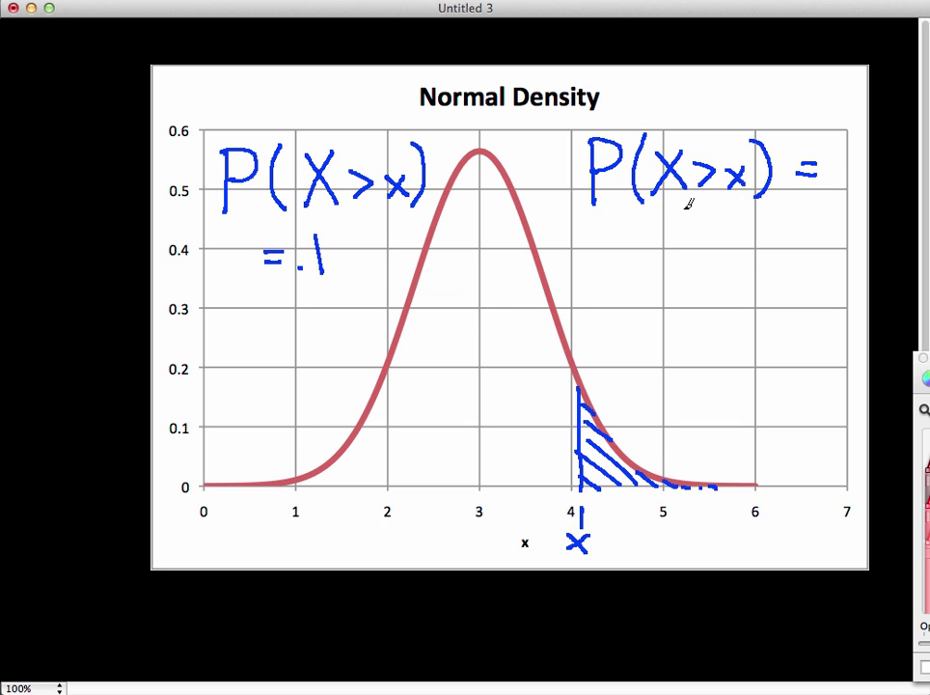
pyautogui.moveTo(637, 218); pyautogui.dragTo(636, 254)
pyautogui.moveTo(701, 221)
pyautogui.mouseDown()
pyautogui.moveTo(702, 249)
pyautogui.moveTo(726, 225)
pyautogui.moveTo(704, 239)
pyautogui.mouseUp()
pyautogui.moveTo(752, 216)
pyautogui.mouseDown()
pyautogui.moveTo(747, 254)
pyautogui.moveTo(765, 222)
pyautogui.moveTo(783, 244)
pyautogui.moveTo(811, 236)
pyautogui.mouseUp()
pyautogui.moveTo(799, 242); pyautogui.dragTo(843, 256)
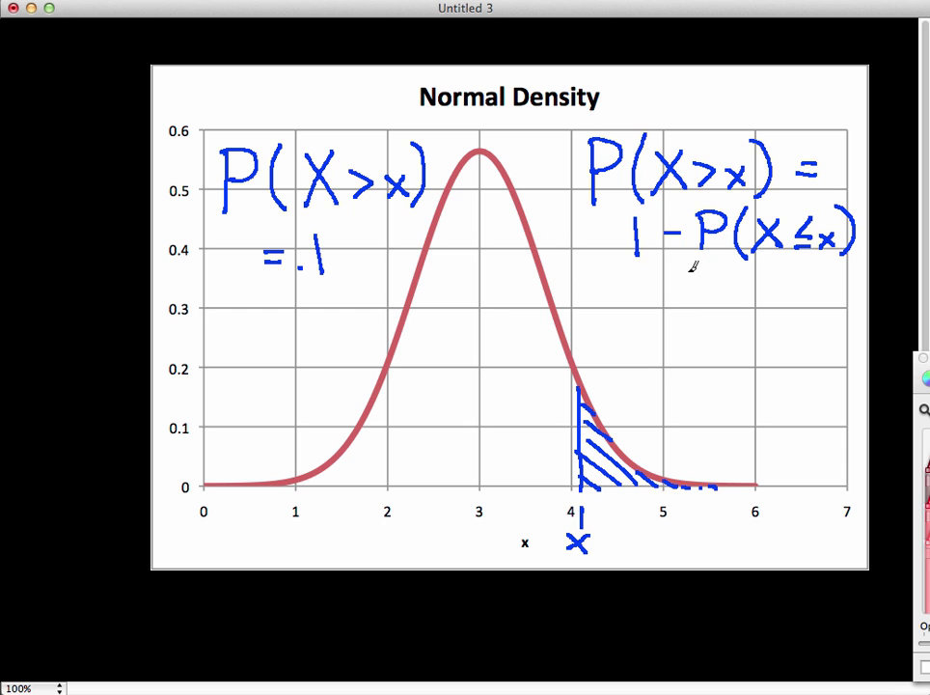
# Step: Annotate the complement rule with a wavy underline and arrow beneath P(X ≤ x) and a magenta .1 with an arrow above P(X > x)
pyautogui.moveTo(688, 274); pyautogui.dragTo(857, 272)
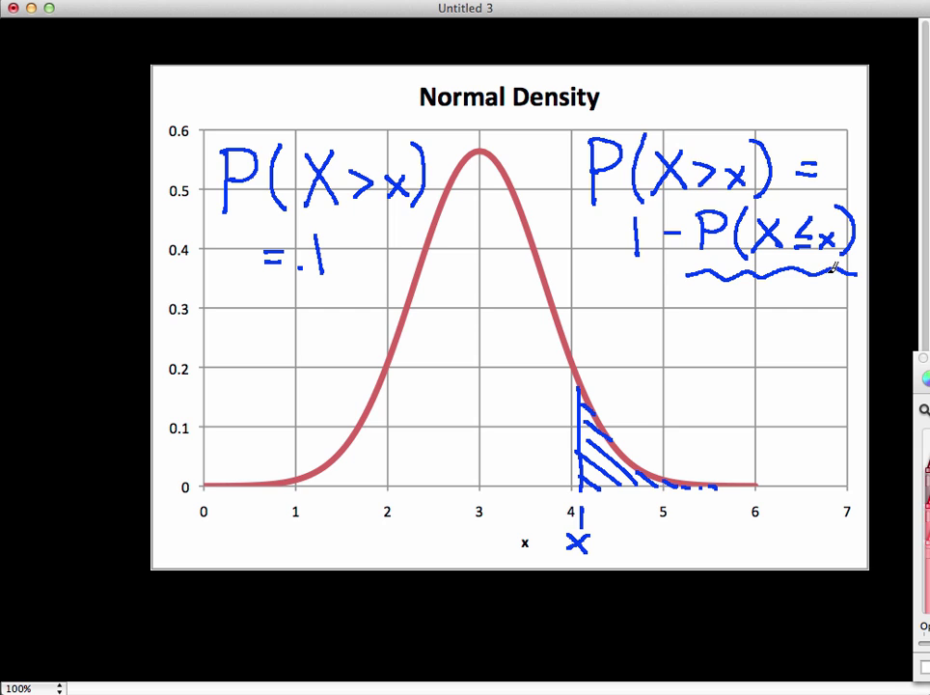
pyautogui.moveTo(827, 264)
pyautogui.mouseDown()
pyautogui.moveTo(829, 279)
pyautogui.moveTo(835, 262)
pyautogui.mouseUp()
pyautogui.click(651, 104)
pyautogui.moveTo(672, 87); pyautogui.dragTo(677, 133)
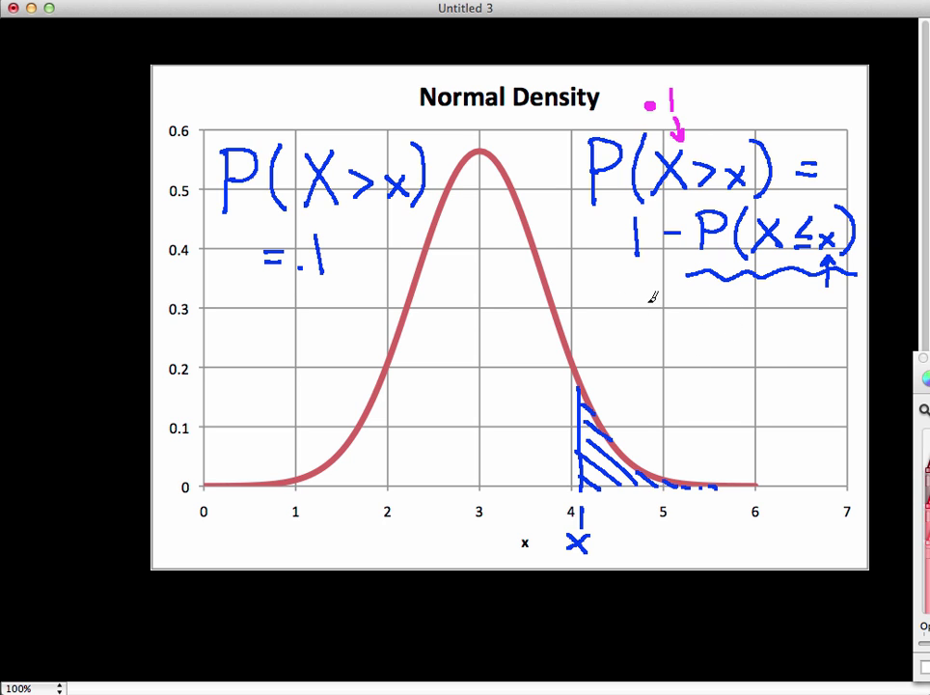
# Step: Handwrite P(X ≤ x) = .9 in magenta below the complement rule and underline its x
pyautogui.moveTo(610, 311)
pyautogui.mouseDown()
pyautogui.moveTo(612, 348)
pyautogui.moveTo(614, 330)
pyautogui.moveTo(656, 349)
pyautogui.mouseUp()
pyautogui.moveTo(686, 312)
pyautogui.mouseDown()
pyautogui.moveTo(669, 340)
pyautogui.moveTo(691, 345)
pyautogui.moveTo(722, 329)
pyautogui.moveTo(748, 346)
pyautogui.moveTo(728, 345)
pyautogui.mouseUp()
pyautogui.moveTo(758, 309)
pyautogui.mouseDown()
pyautogui.moveTo(763, 351)
pyautogui.moveTo(805, 325)
pyautogui.moveTo(806, 337)
pyautogui.moveTo(834, 341)
pyautogui.mouseUp()
pyautogui.click(818, 339)
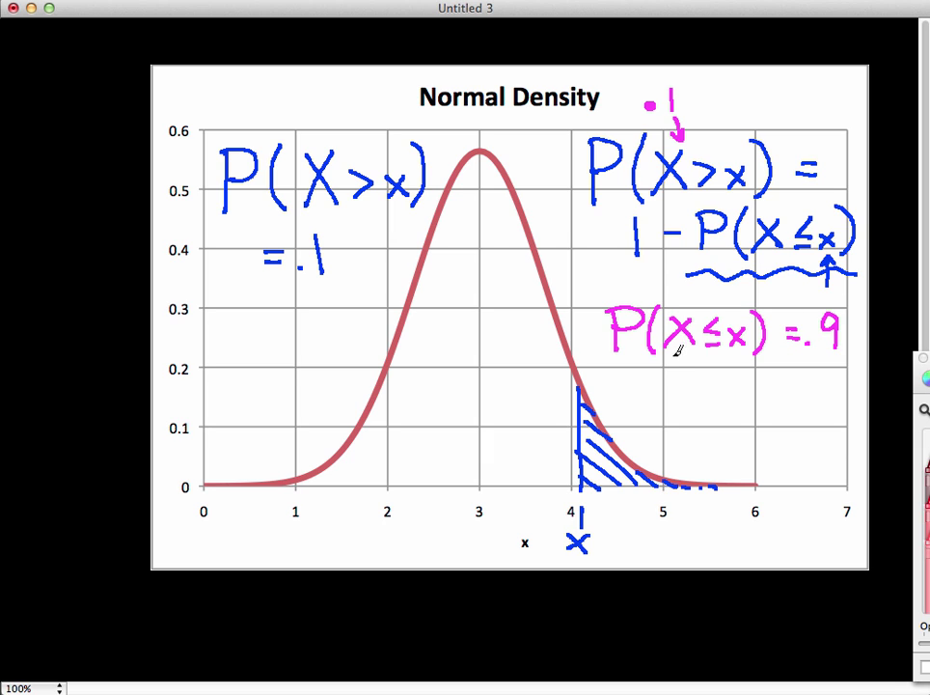
pyautogui.moveTo(721, 359); pyautogui.dragTo(748, 355)
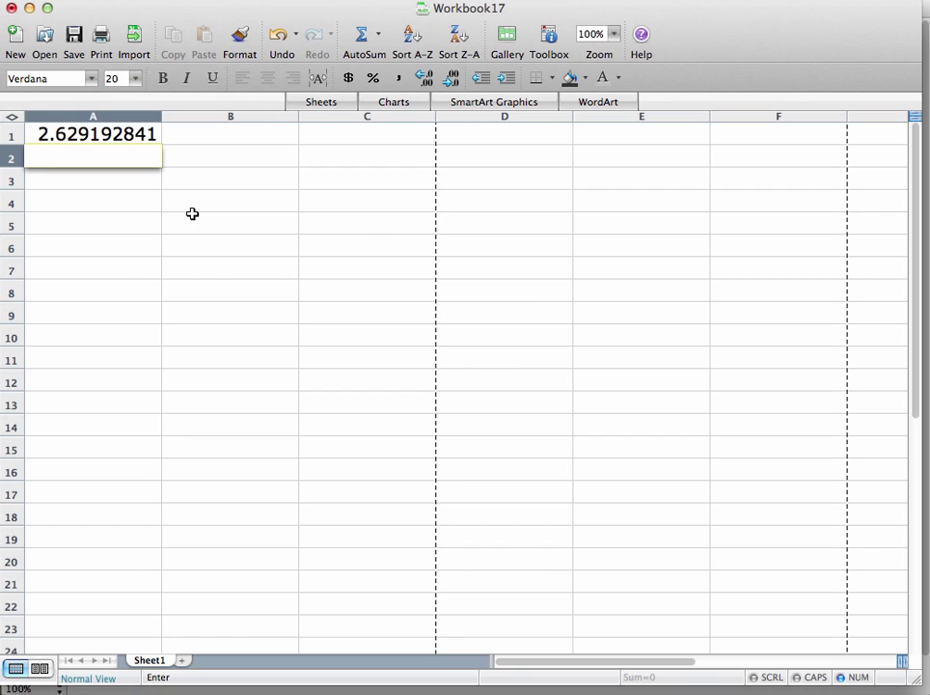
# Step: Enter the formula =norminv(.9,3,sqrt(0.5)) in cell A2
pyautogui.write('=')
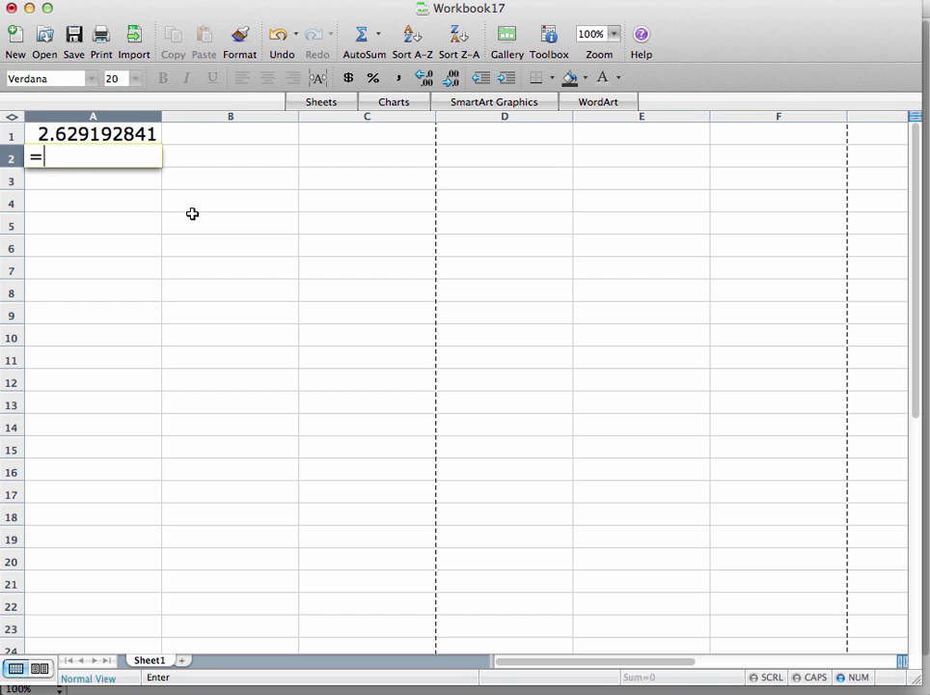
pyautogui.write('normink')
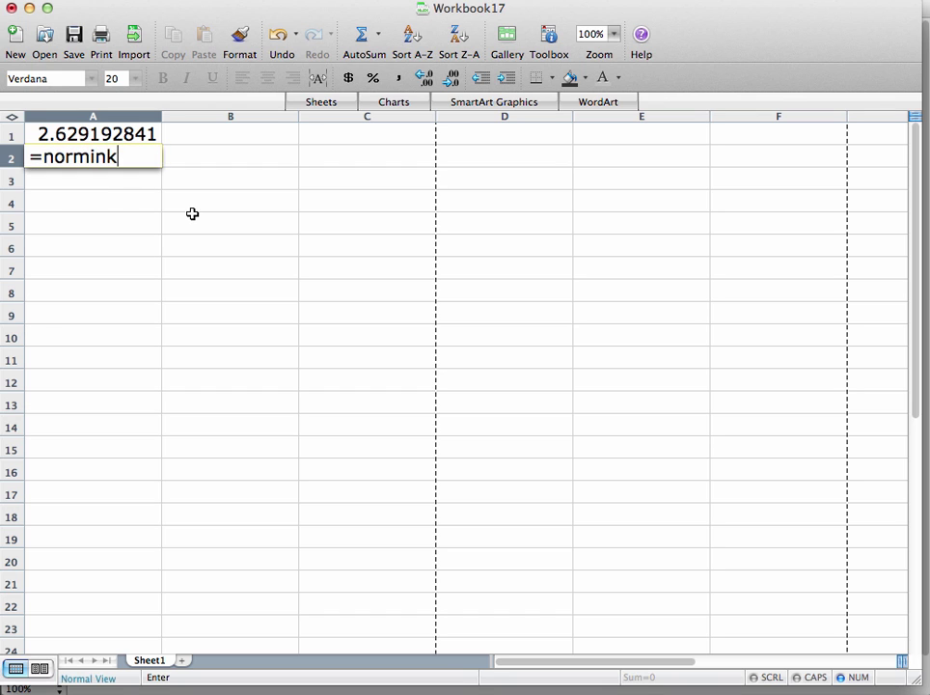
pyautogui.press('BackSpace')
pyautogui.write('v(')
pyautogui.click(192, 214)
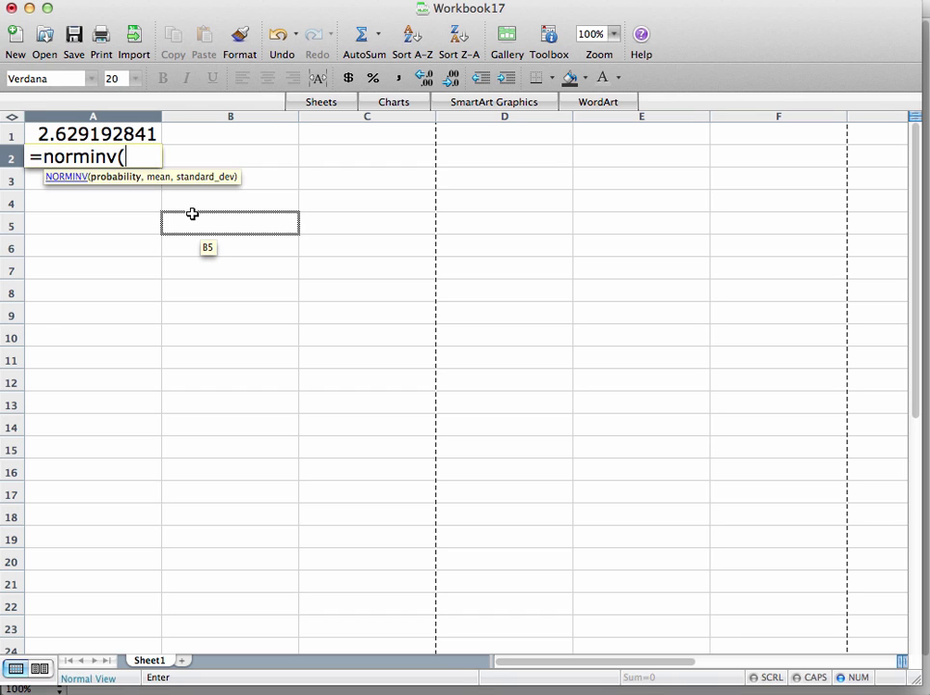
pyautogui.write('.9')
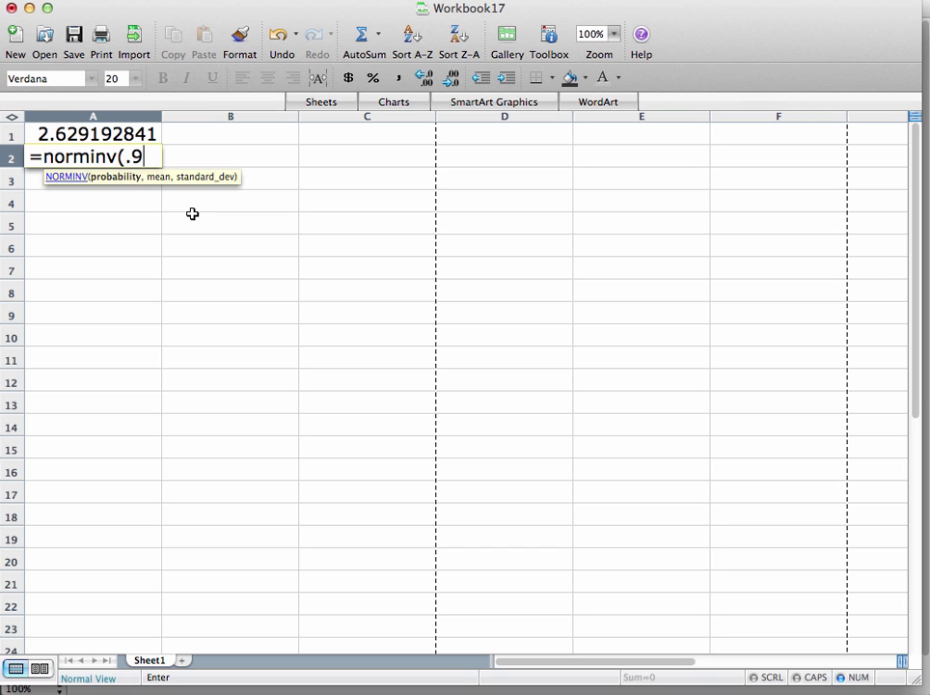
pyautogui.write(',3')
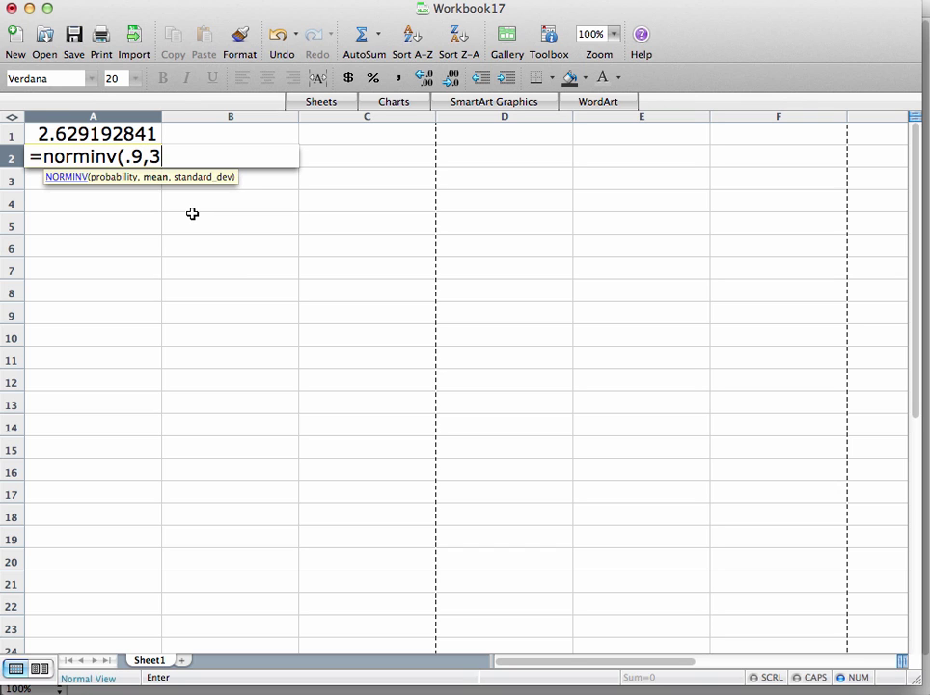
pyautogui.write(',s')
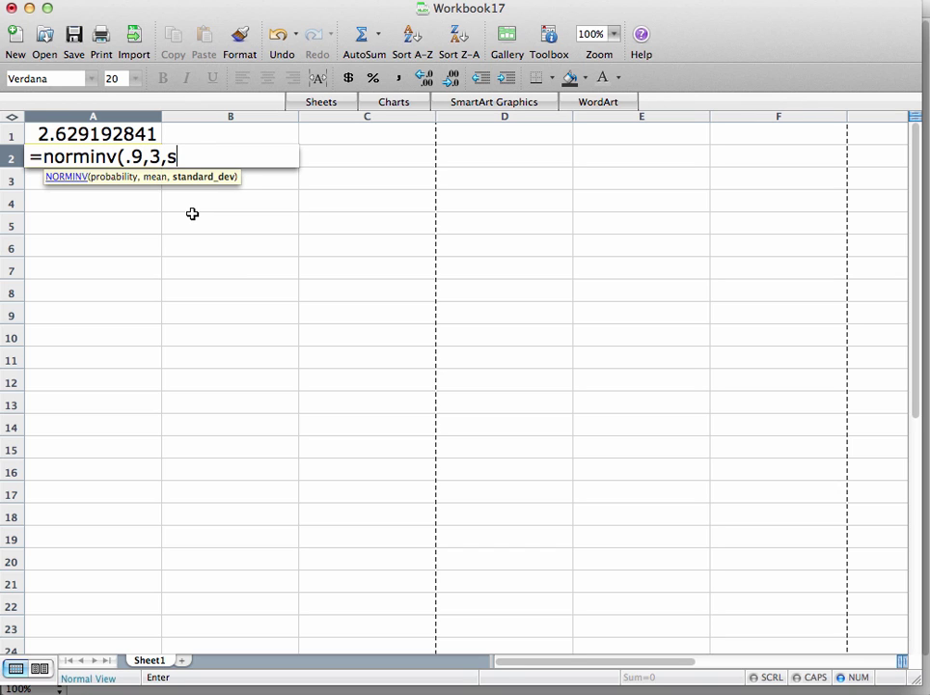
pyautogui.write('qrt(0.')
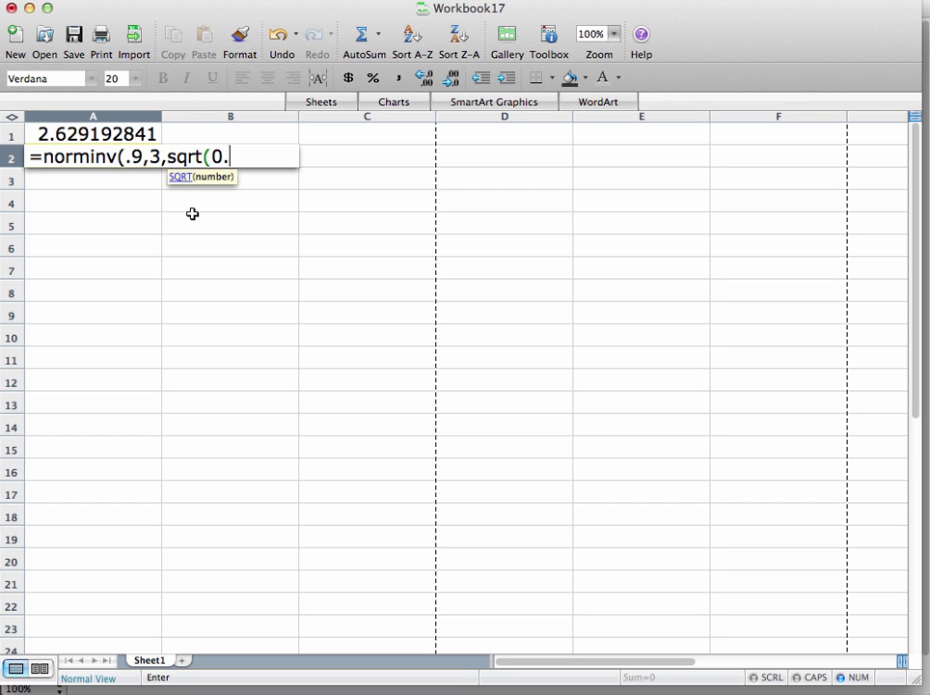
pyautogui.write('5))')
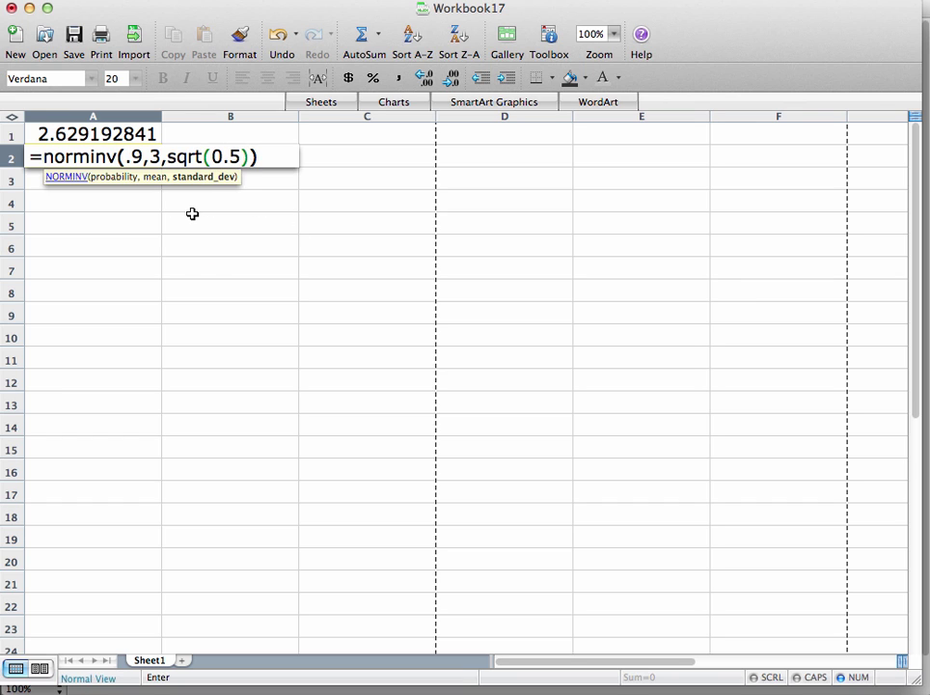
pyautogui.press('Return')
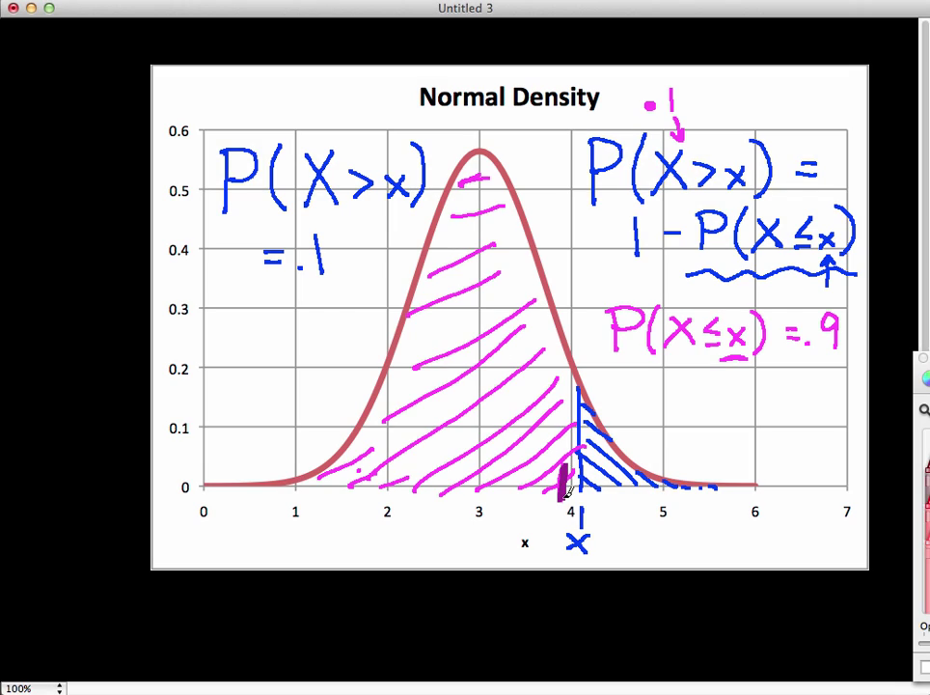
# Step: Handwrite 3.91 in purple under the axis just before 4 and extend the purple vertical mark up to the curve
pyautogui.moveTo(530, 508)
pyautogui.mouseDown()
pyautogui.moveTo(540, 512)
pyautogui.moveTo(532, 531)
pyautogui.moveTo(565, 529)
pyautogui.mouseUp()
pyautogui.click(543, 528)
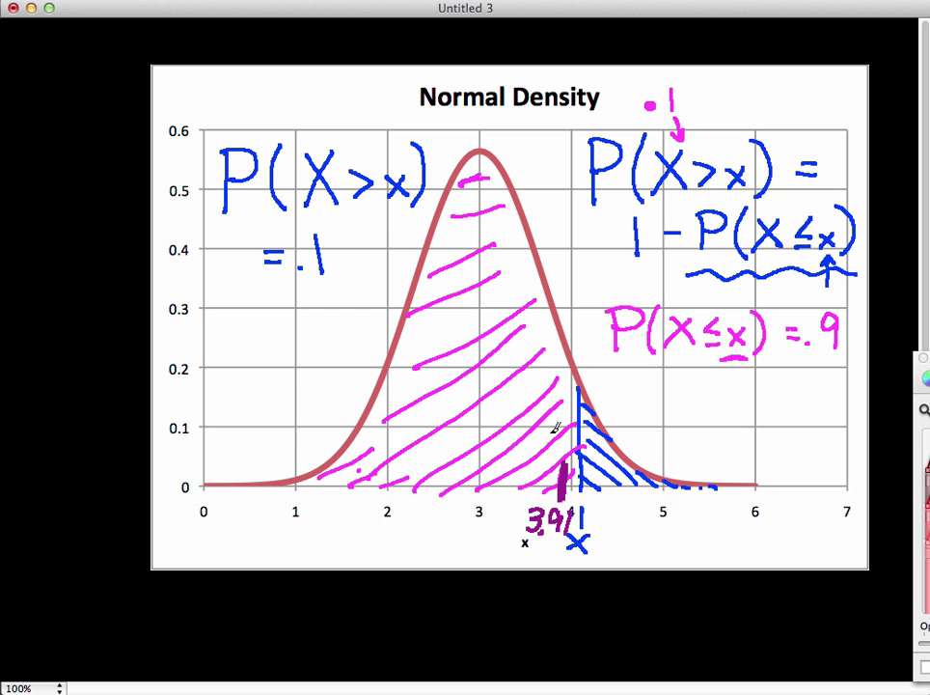
pyautogui.moveTo(564, 462); pyautogui.dragTo(576, 369)
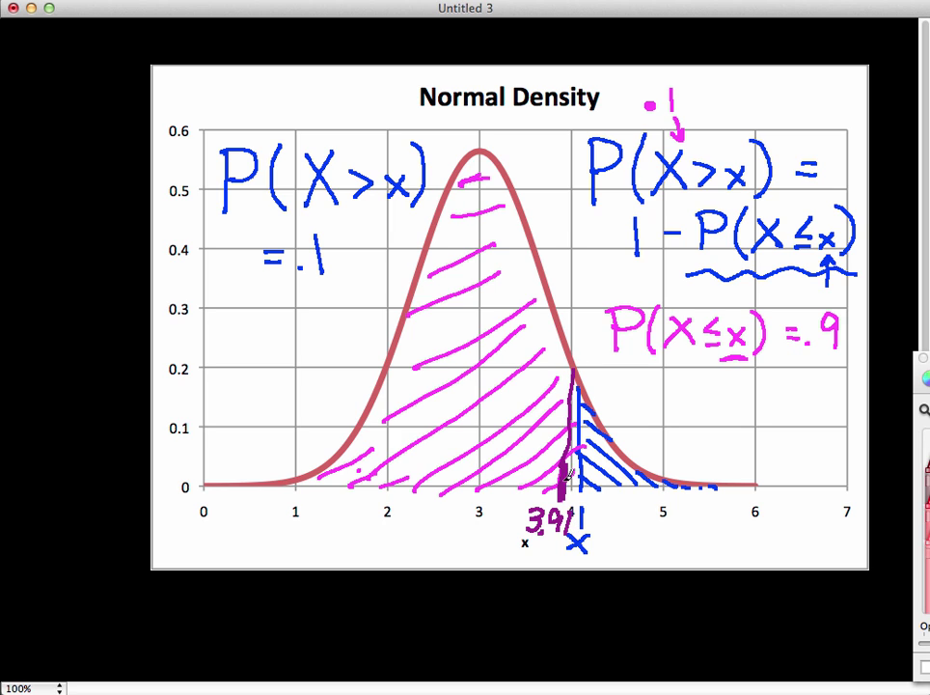
pyautogui.moveTo(568, 473)
pyautogui.mouseDown()
pyautogui.moveTo(595, 489)
pyautogui.moveTo(580, 417)
pyautogui.moveTo(603, 427)
pyautogui.moveTo(607, 417)
pyautogui.moveTo(585, 412)
pyautogui.moveTo(631, 460)
pyautogui.moveTo(684, 487)
pyautogui.moveTo(586, 463)
pyautogui.moveTo(598, 438)
pyautogui.moveTo(584, 446)
pyautogui.moveTo(585, 400)
pyautogui.moveTo(567, 449)
pyautogui.mouseUp()
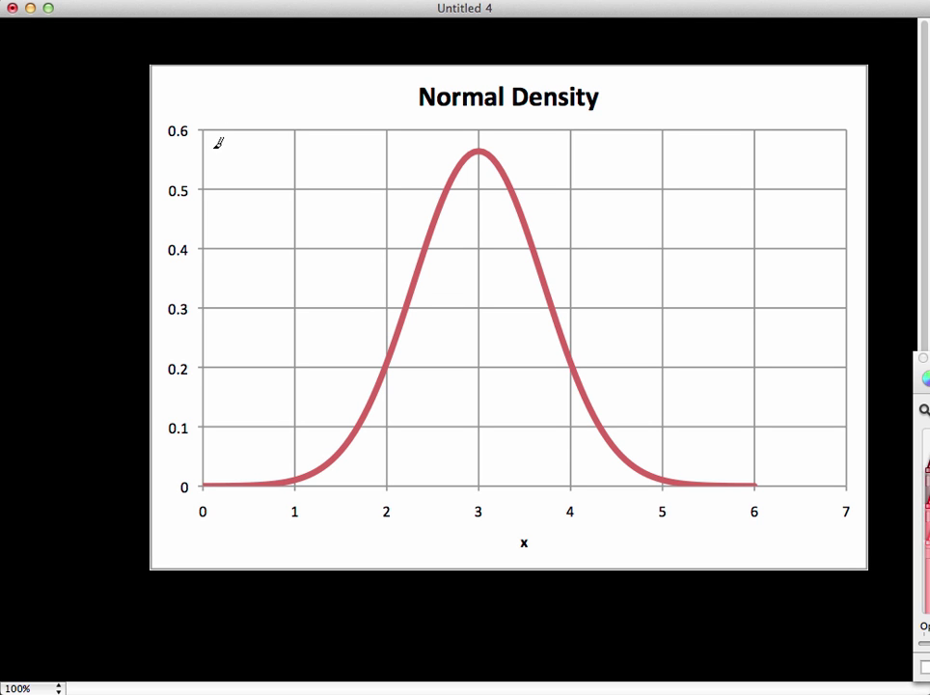
# Step: Handwrite P(2 < X < x) = .7 in blue on the blank density chart, beside the curve's rising side
pyautogui.moveTo(215, 143); pyautogui.dragTo(220, 200)
pyautogui.moveTo(214, 140)
pyautogui.mouseDown()
pyautogui.moveTo(243, 141)
pyautogui.moveTo(222, 172)
pyautogui.mouseUp()
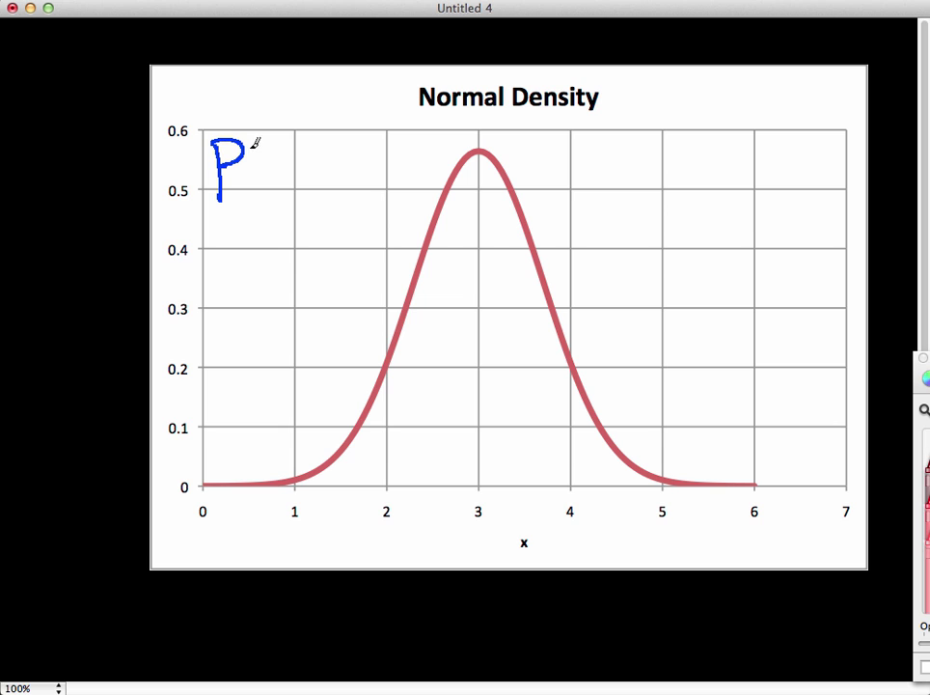
pyautogui.moveTo(262, 134); pyautogui.dragTo(260, 199)
pyautogui.moveTo(275, 152)
pyautogui.mouseDown()
pyautogui.moveTo(293, 186)
pyautogui.moveTo(333, 184)
pyautogui.mouseUp()
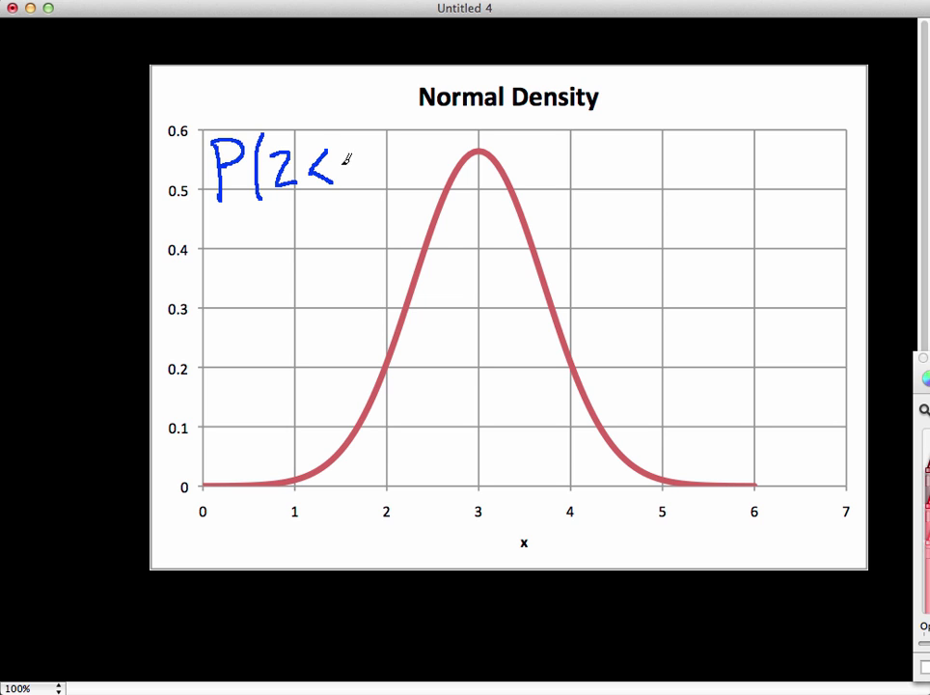
pyautogui.moveTo(364, 146)
pyautogui.mouseDown()
pyautogui.moveTo(346, 180)
pyautogui.moveTo(372, 180)
pyautogui.mouseUp()
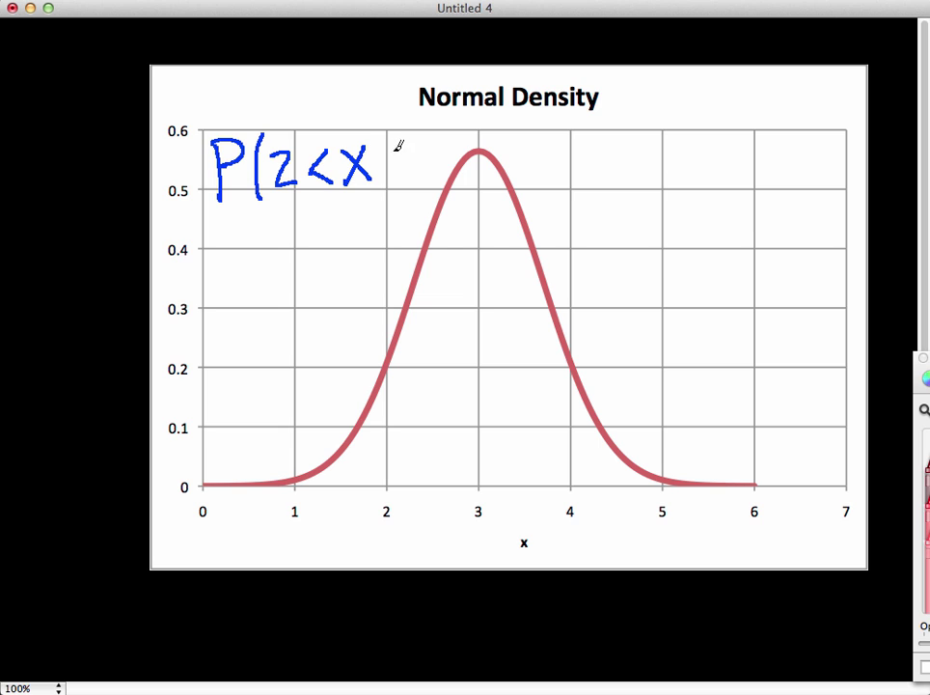
pyautogui.moveTo(402, 160)
pyautogui.mouseDown()
pyautogui.moveTo(405, 174)
pyautogui.moveTo(426, 176)
pyautogui.mouseUp()
pyautogui.moveTo(426, 161); pyautogui.dragTo(412, 176)
pyautogui.moveTo(425, 135)
pyautogui.mouseDown()
pyautogui.moveTo(439, 146)
pyautogui.moveTo(434, 188)
pyautogui.mouseUp()
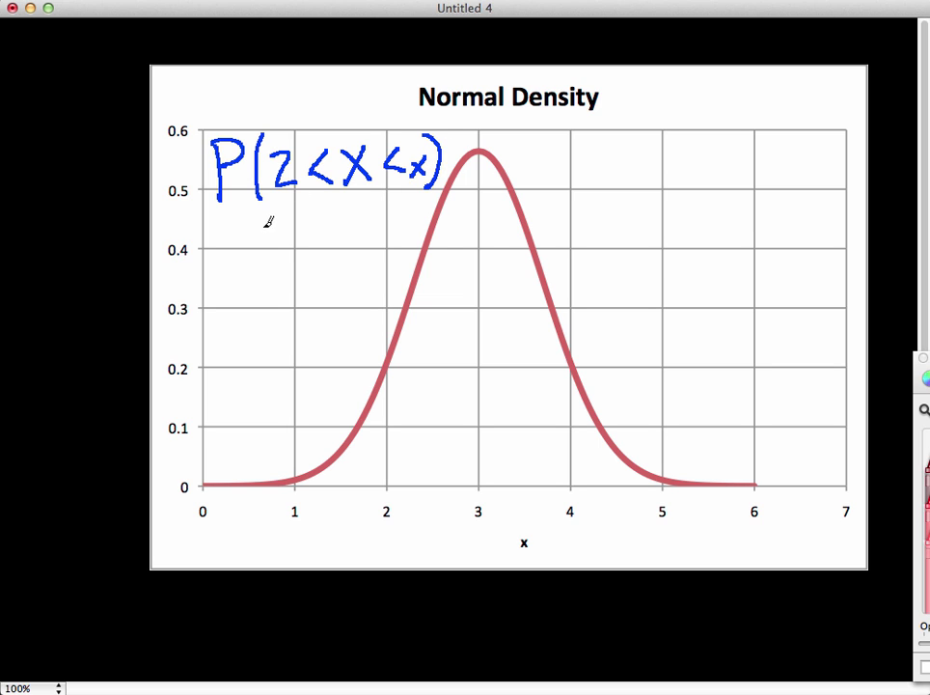
pyautogui.moveTo(253, 224)
pyautogui.mouseDown()
pyautogui.moveTo(273, 232)
pyautogui.moveTo(316, 211)
pyautogui.moveTo(313, 249)
pyautogui.mouseUp()
pyautogui.click(289, 247)
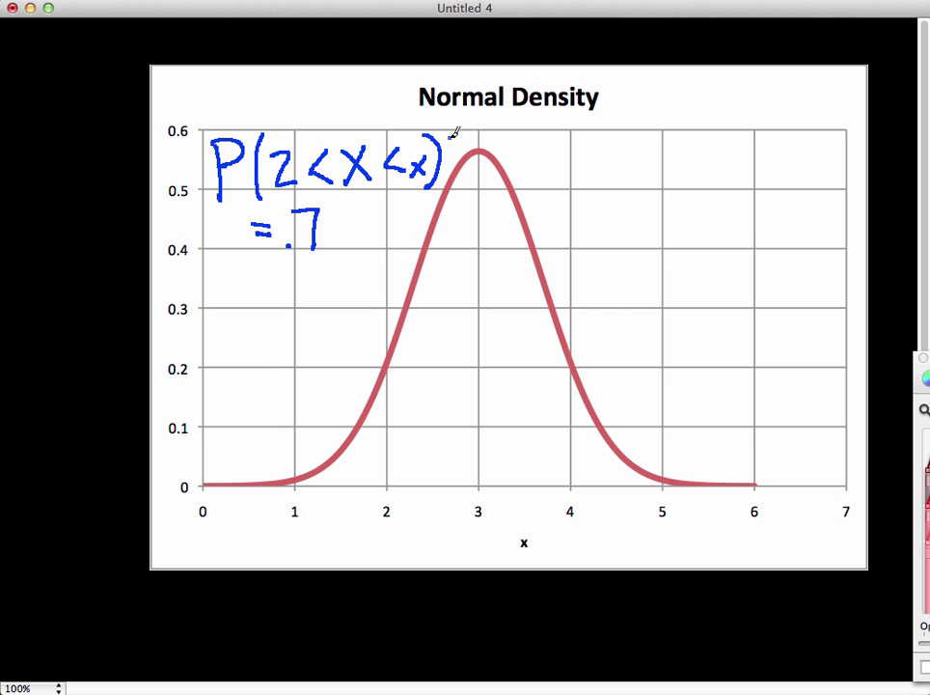
# Step: Draw a double arc over the curve's peak and handwrite P(X < x) - P(X < 2) in blue, with P(X < x) = .7 beneath it
pyautogui.moveTo(449, 133); pyautogui.dragTo(532, 137)
pyautogui.moveTo(448, 124)
pyautogui.mouseDown()
pyautogui.moveTo(486, 112)
pyautogui.moveTo(521, 115)
pyautogui.moveTo(581, 161)
pyautogui.mouseUp()
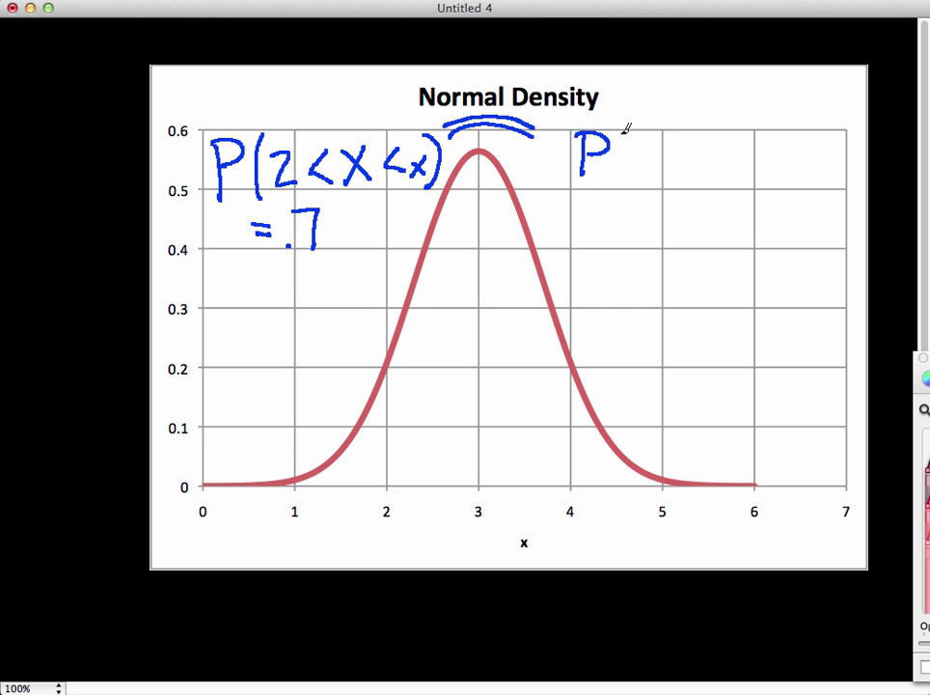
pyautogui.moveTo(633, 135)
pyautogui.mouseDown()
pyautogui.moveTo(638, 164)
pyautogui.moveTo(664, 150)
pyautogui.moveTo(645, 145)
pyautogui.moveTo(669, 168)
pyautogui.moveTo(683, 145)
pyautogui.moveTo(698, 169)
pyautogui.moveTo(712, 152)
pyautogui.moveTo(740, 169)
pyautogui.moveTo(756, 155)
pyautogui.moveTo(787, 167)
pyautogui.moveTo(793, 130)
pyautogui.moveTo(794, 149)
pyautogui.moveTo(825, 124)
pyautogui.moveTo(816, 175)
pyautogui.mouseUp()
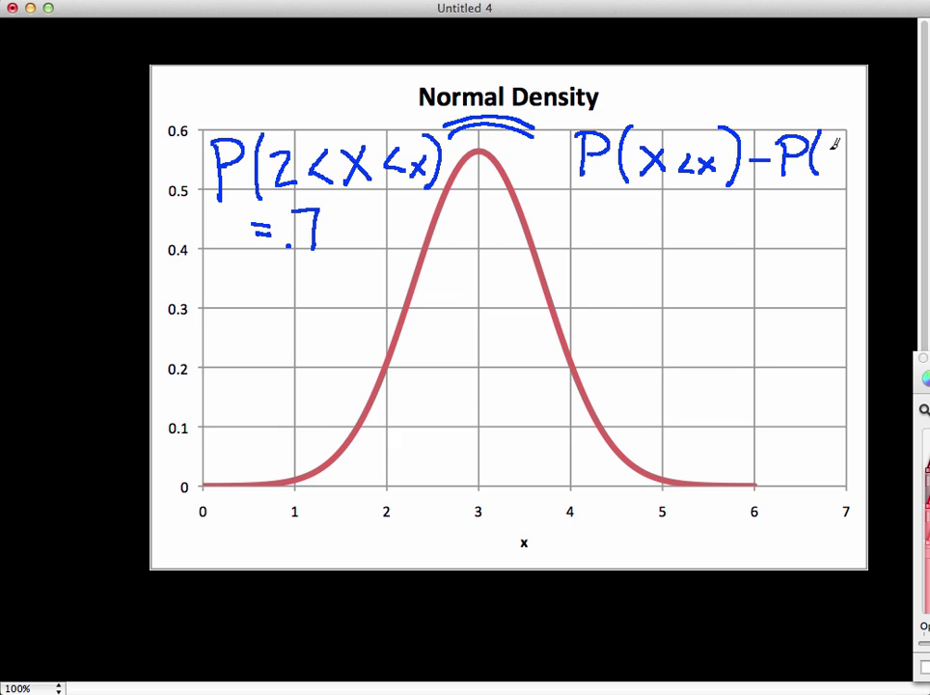
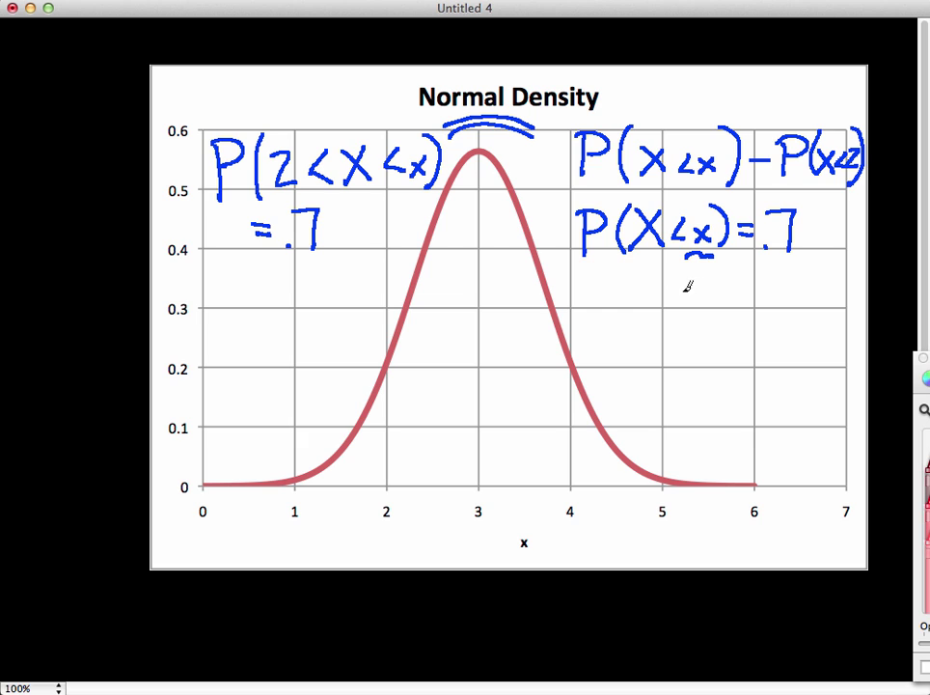
# Step: Handwrite the added term + P(X < 2) in blue beneath P(X < x) = .7
pyautogui.moveTo(673, 290); pyautogui.dragTo(693, 290)
pyautogui.moveTo(683, 280)
pyautogui.mouseDown()
pyautogui.moveTo(711, 302)
pyautogui.moveTo(708, 279)
pyautogui.moveTo(725, 281)
pyautogui.moveTo(746, 310)
pyautogui.mouseUp()
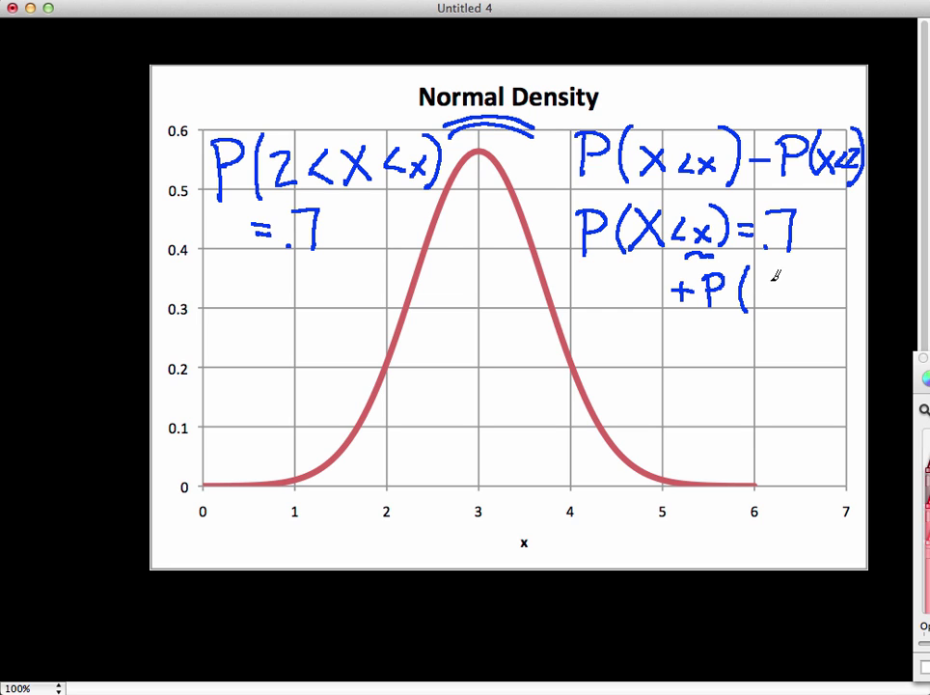
pyautogui.moveTo(790, 281)
pyautogui.mouseDown()
pyautogui.moveTo(773, 305)
pyautogui.moveTo(813, 299)
pyautogui.moveTo(844, 273)
pyautogui.moveTo(856, 305)
pyautogui.mouseUp()
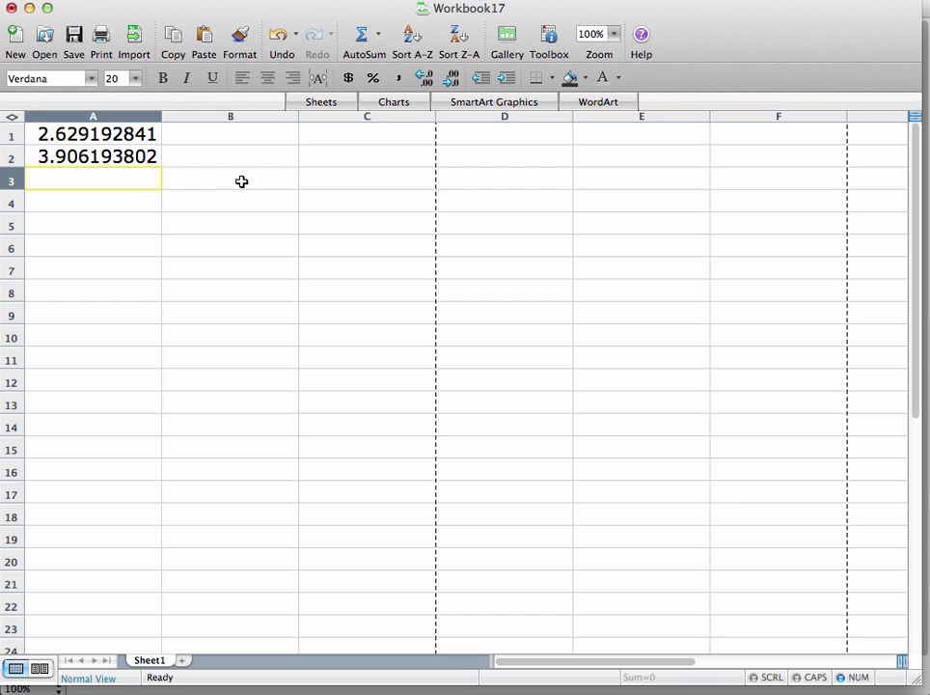
# Step: Enter the formula =normdist(2,3,sqrt(0.5),true) in cell A4
pyautogui.click(138, 200)
pyautogui.write('=')
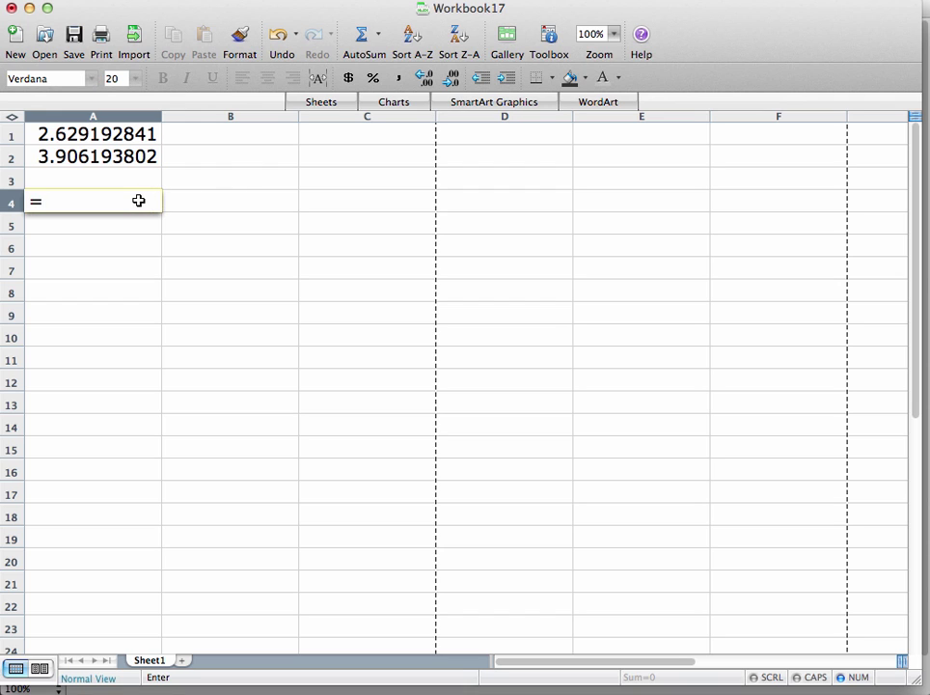
pyautogui.write('normdist')
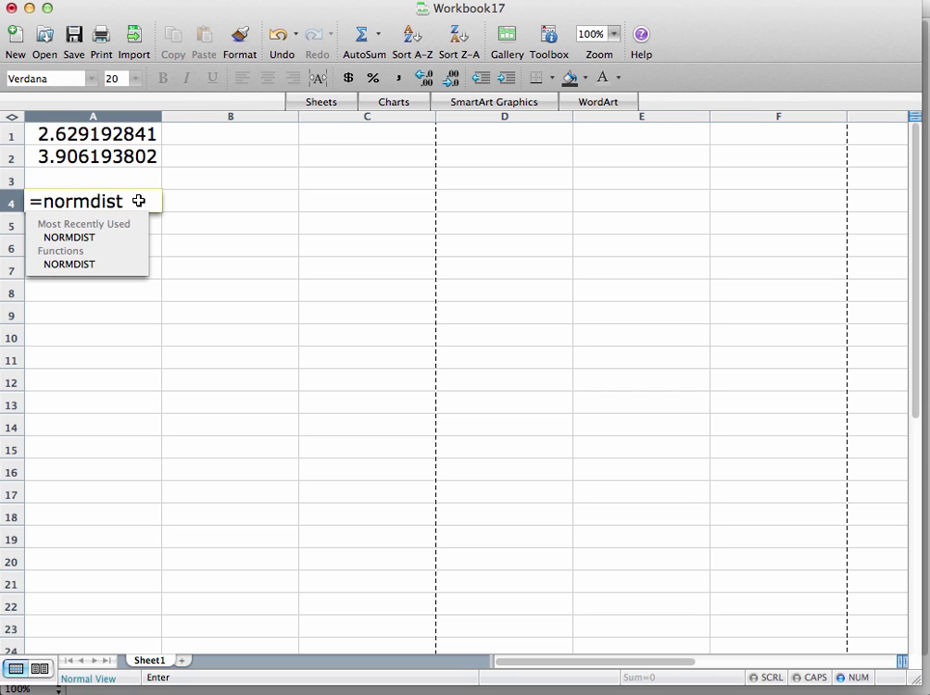
pyautogui.write('(')
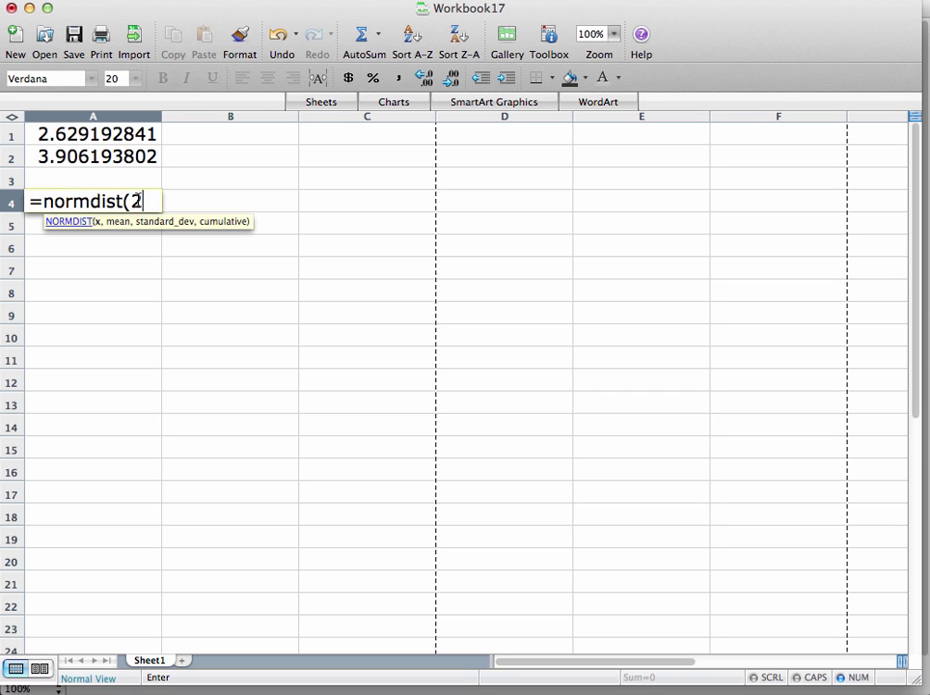
pyautogui.write('2,')
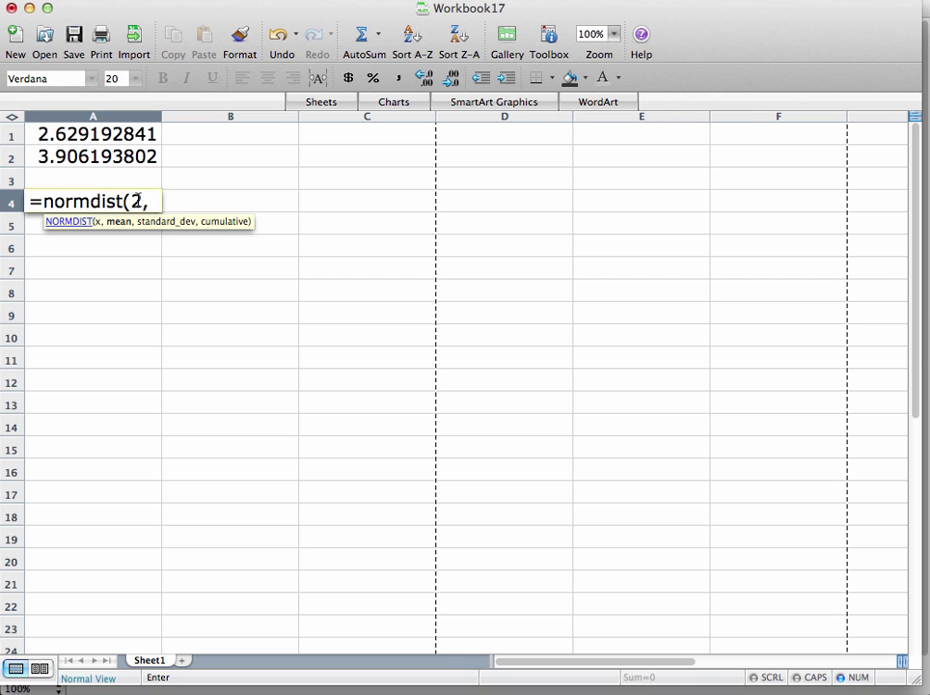
pyautogui.write('3,')
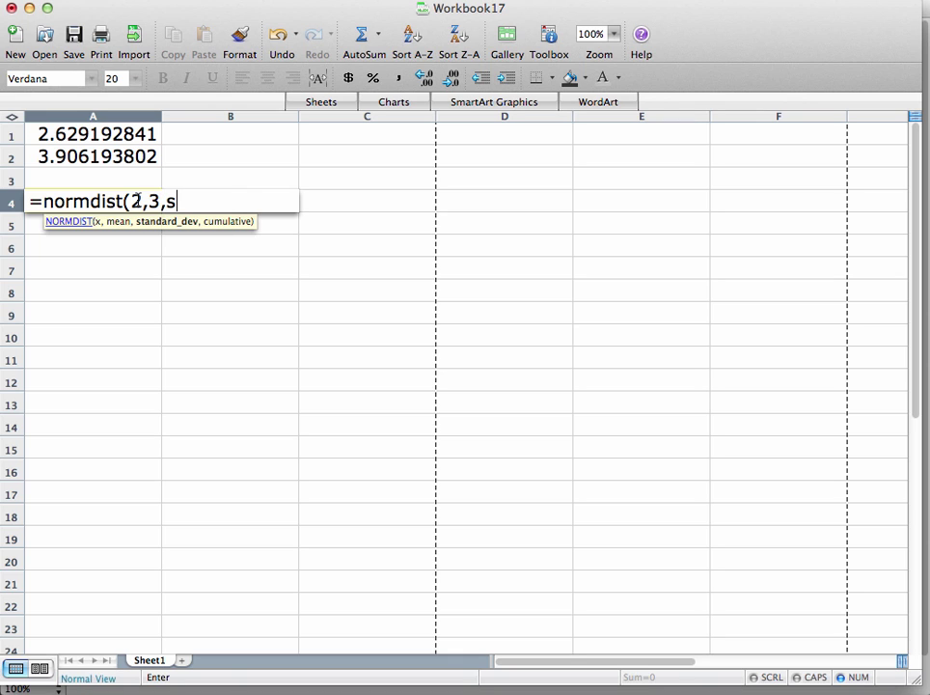
pyautogui.write('sqrt(0.')
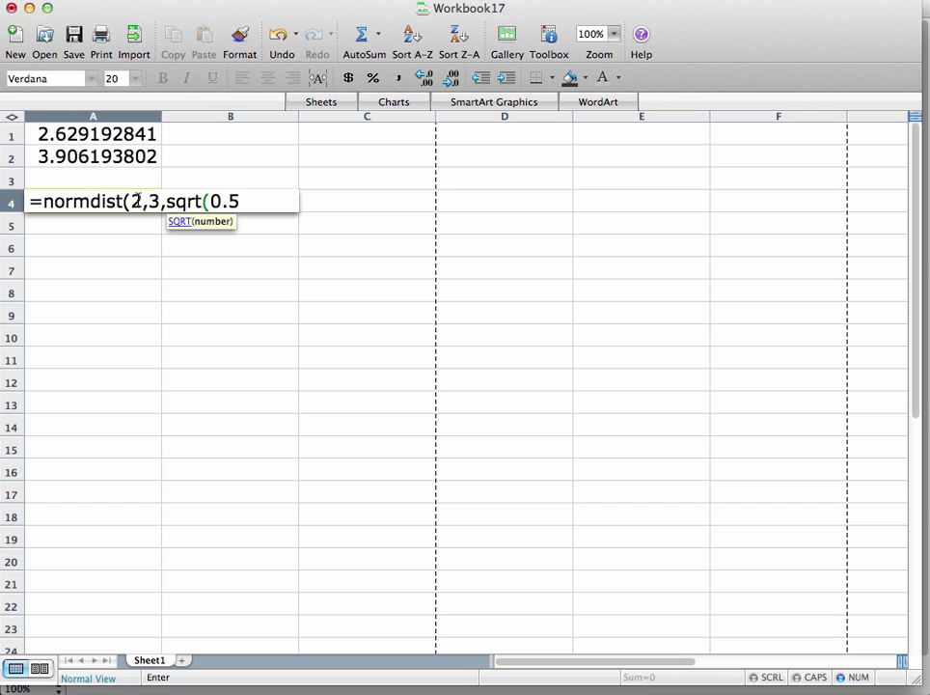
pyautogui.write('5),')
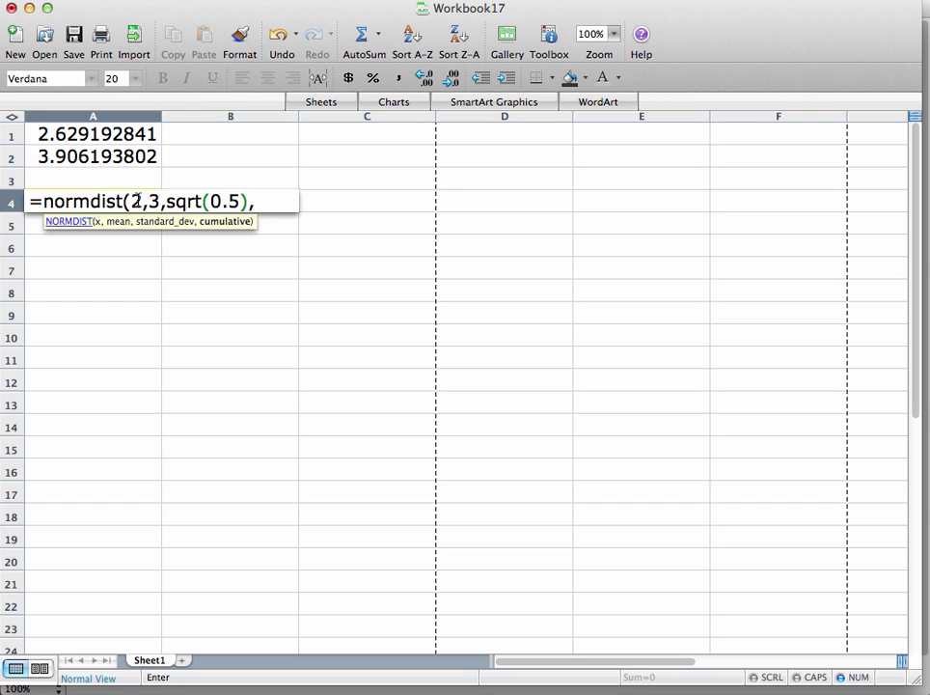
pyautogui.write('true)')
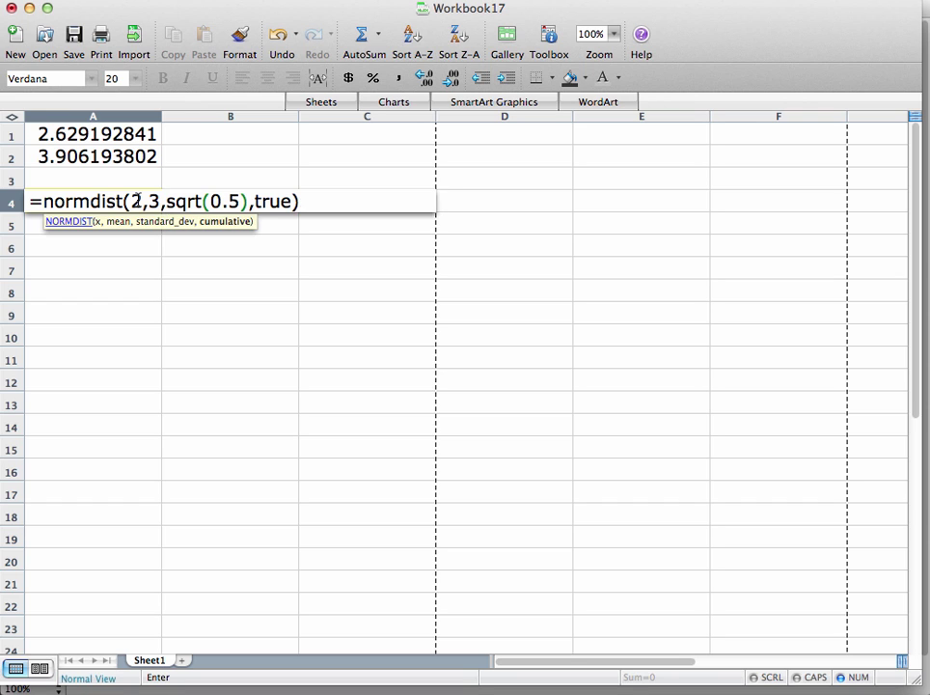
pyautogui.press('Return')
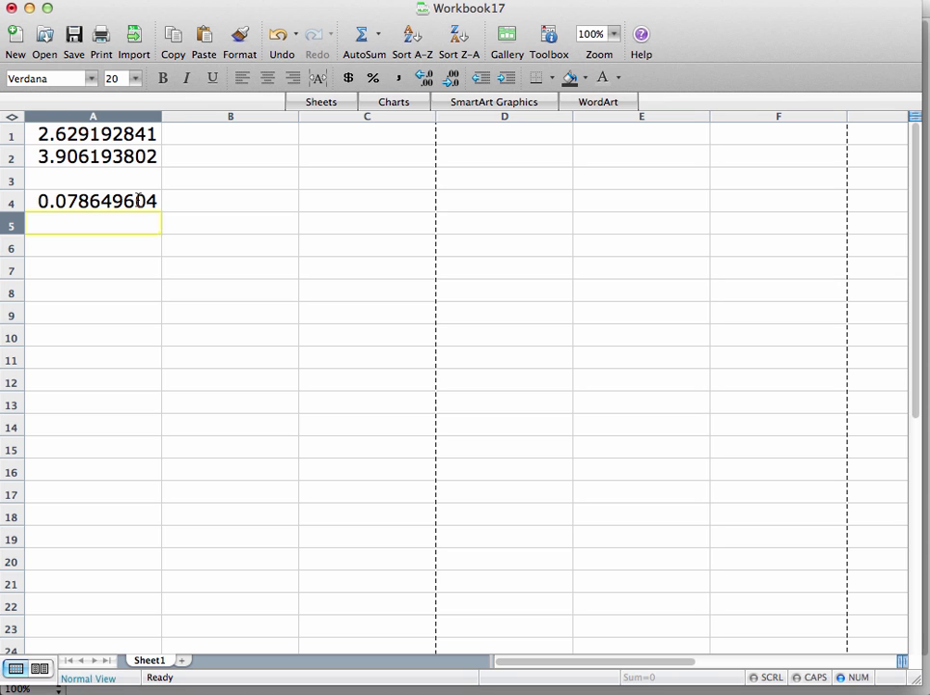
# Step: Enter the formula =norminv(0.7+A4,3,sqrt(0.5)) in cell A5
pyautogui.write('=')
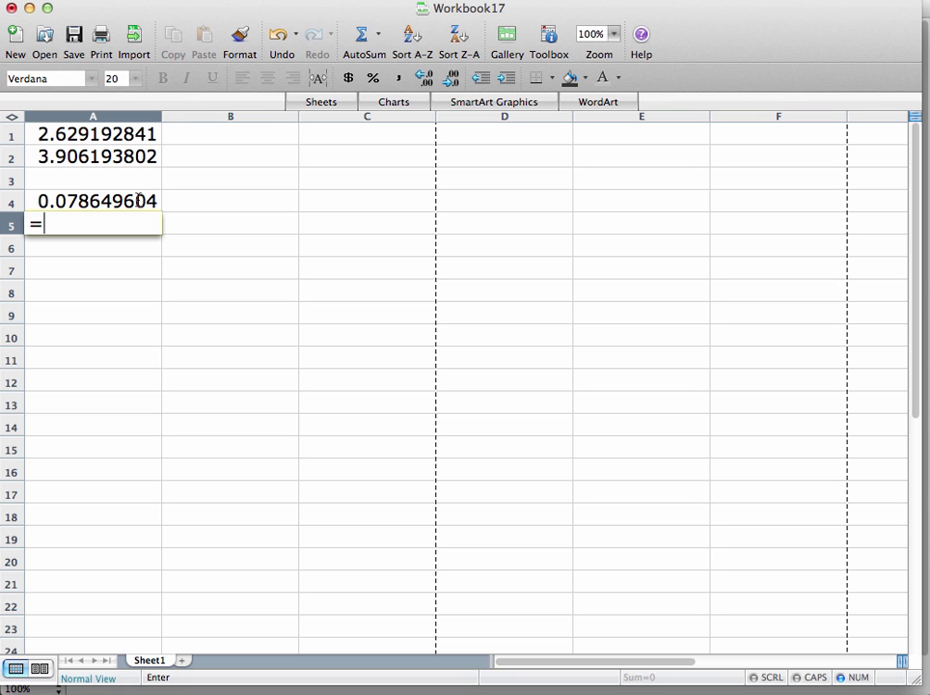
pyautogui.write('norminv(')
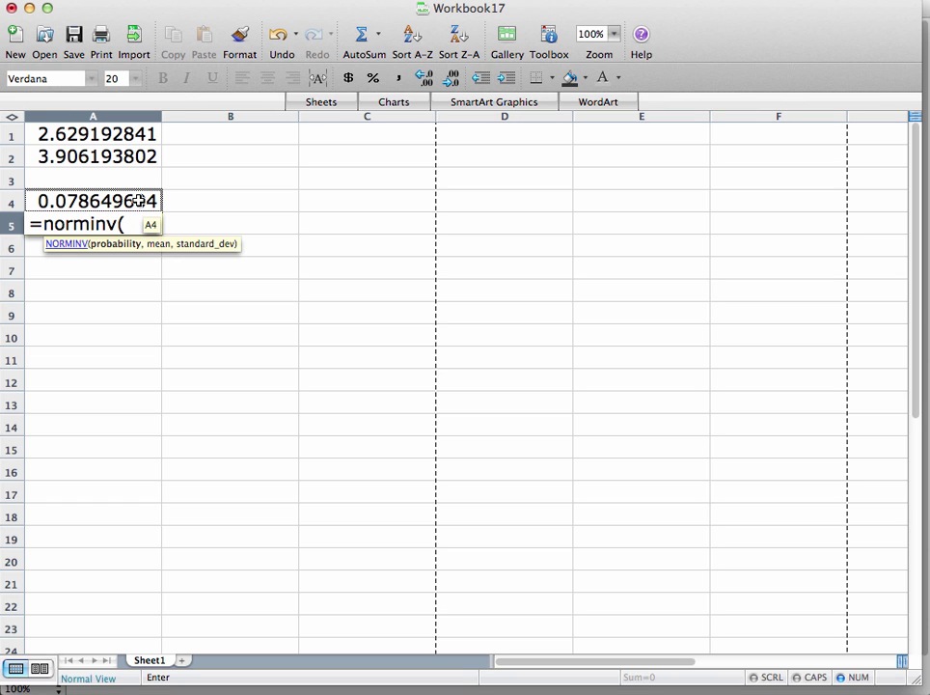
pyautogui.write('0.7')
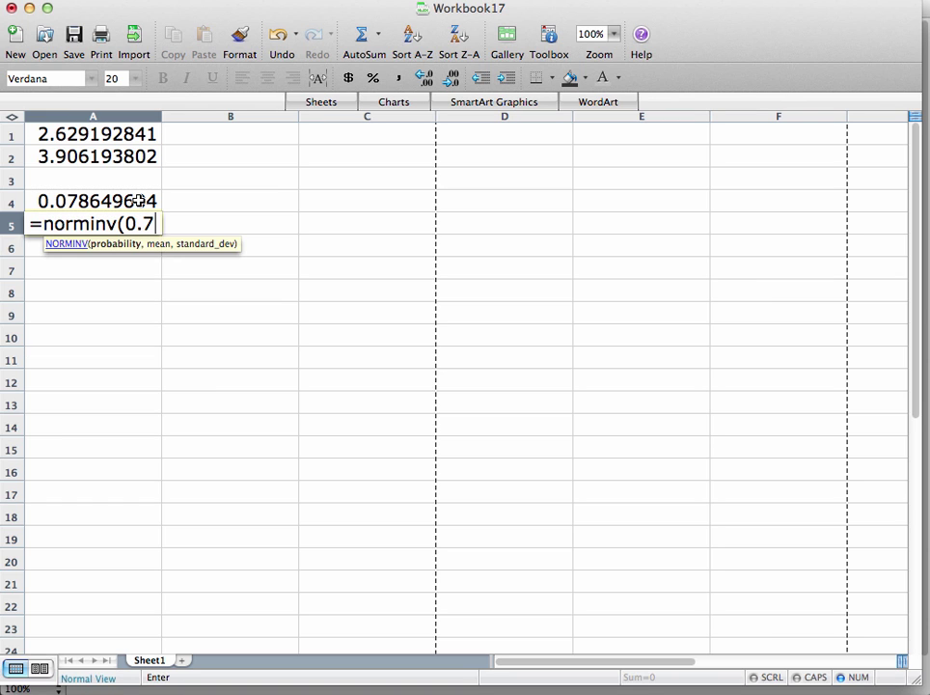
pyautogui.write('+')
pyautogui.click(135, 201)
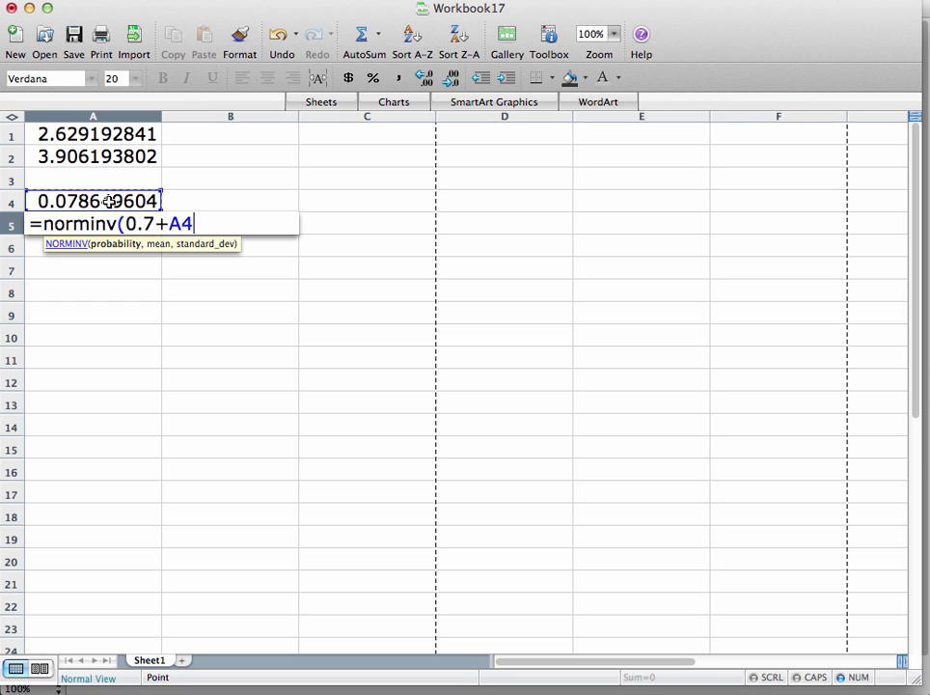
pyautogui.write(',')
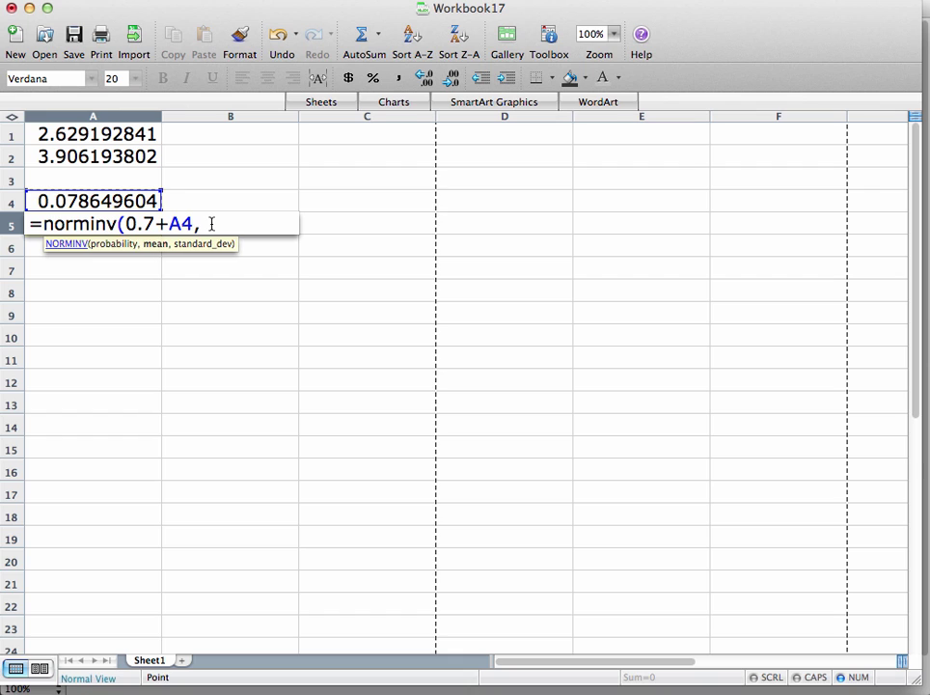
pyautogui.write('3,')
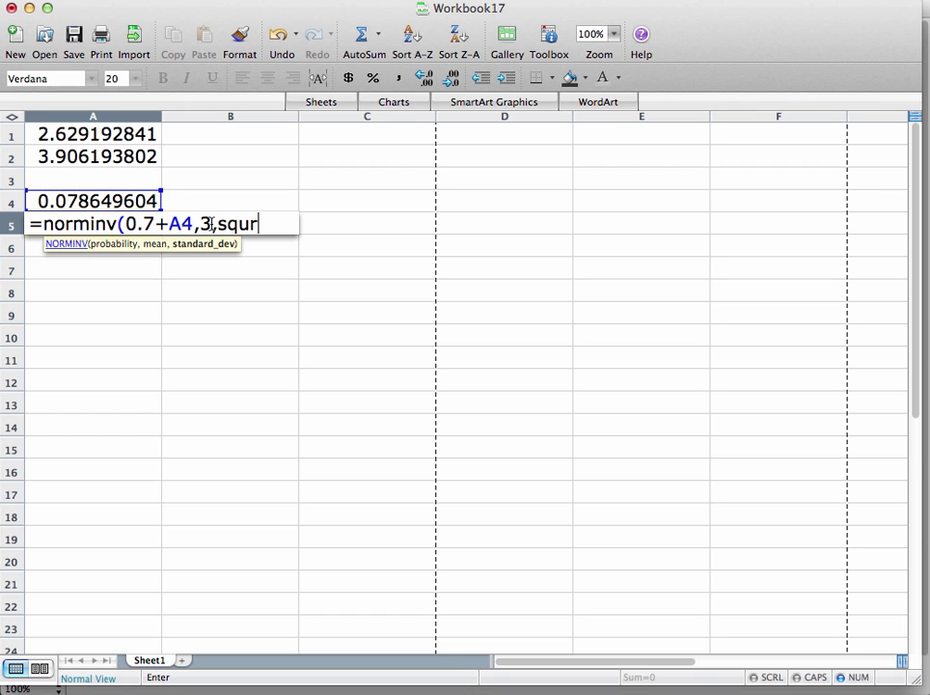
pyautogui.write('sqrt(0.5')
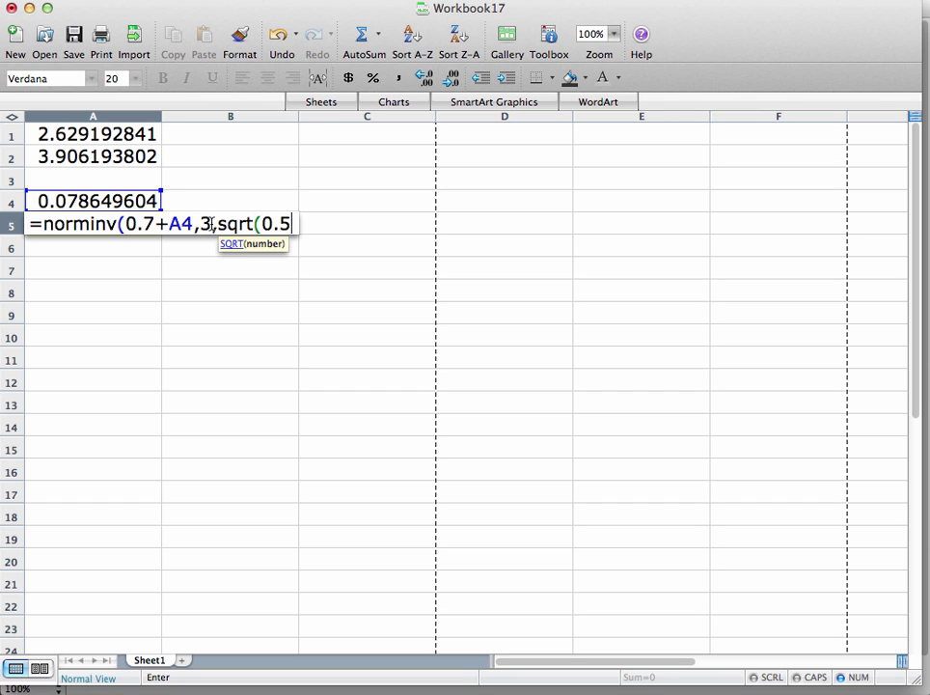
pyautogui.write('))')
pyautogui.press('Return')
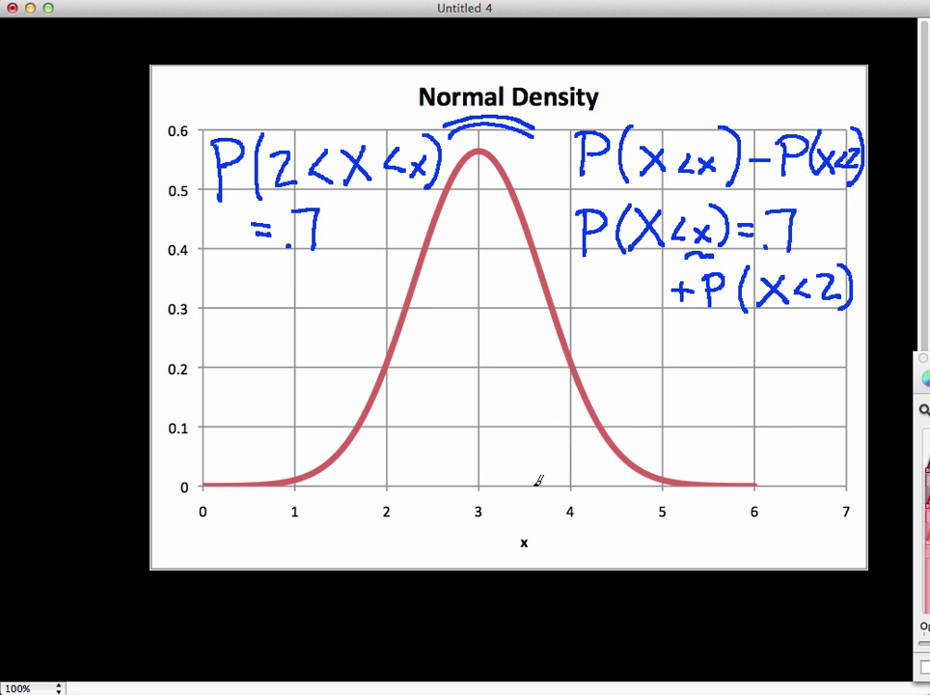
# Step: On the P(2 < X < x) density chart, draw magenta vertical boundaries from the axis up to the curve at x = 2 and about x = 3.54
pyautogui.moveTo(536, 474); pyautogui.dragTo(532, 492)
pyautogui.moveTo(387, 472); pyautogui.dragTo(387, 496)
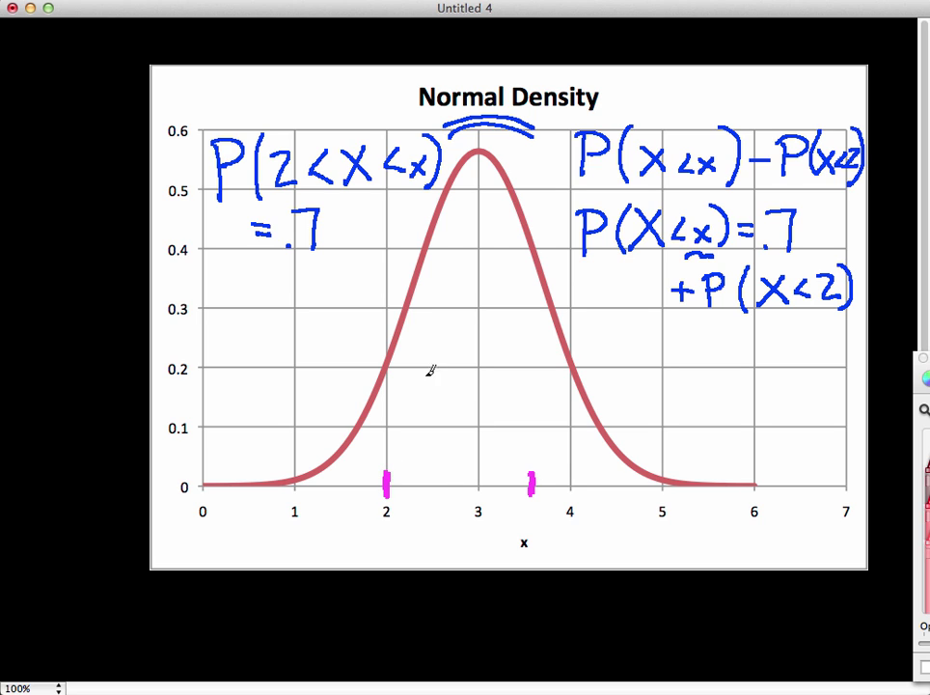
pyautogui.moveTo(387, 363); pyautogui.dragTo(388, 483)
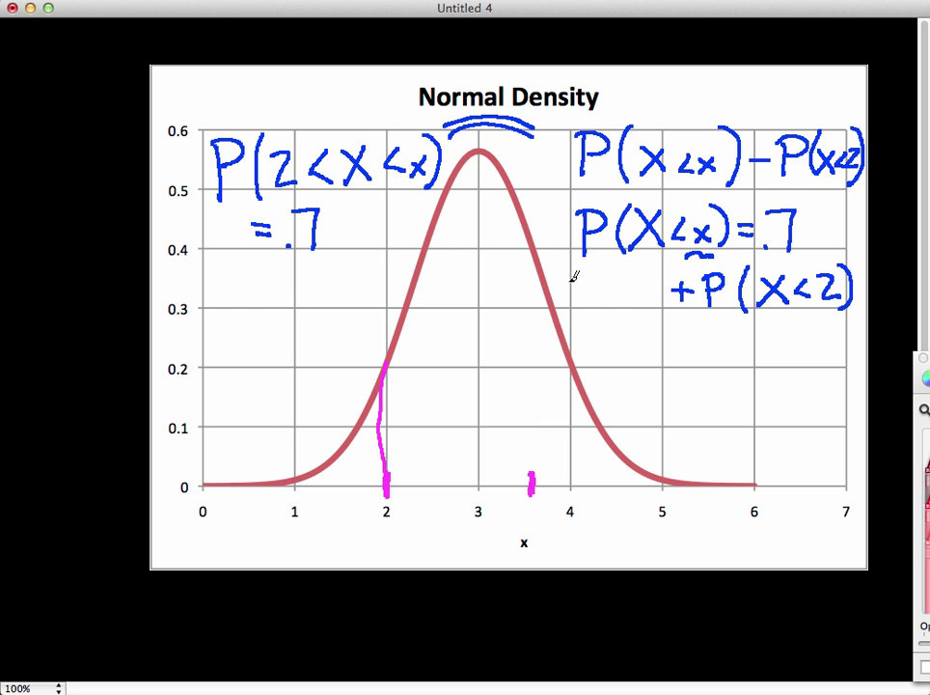
pyautogui.moveTo(532, 487); pyautogui.dragTo(544, 280)
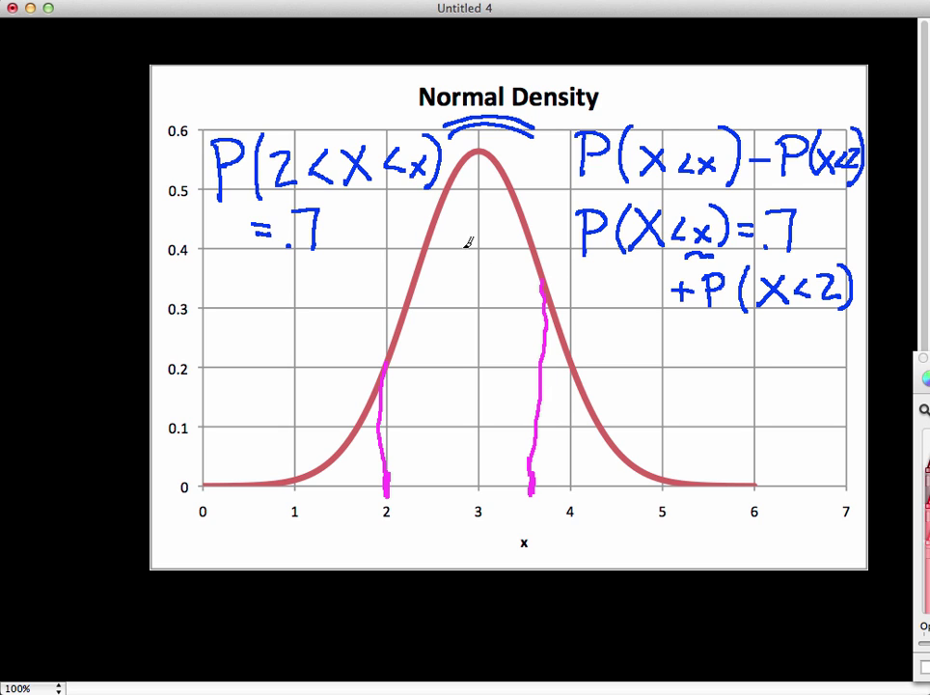
# Step: Shade the area under the curve between the two boundaries in magenta and handwrite the upper bound's label beneath the axis
pyautogui.moveTo(471, 171)
pyautogui.mouseDown()
pyautogui.moveTo(446, 257)
pyautogui.moveTo(436, 415)
pyautogui.moveTo(448, 486)
pyautogui.moveTo(527, 355)
pyautogui.moveTo(479, 390)
pyautogui.moveTo(464, 439)
pyautogui.moveTo(490, 478)
pyautogui.mouseUp()
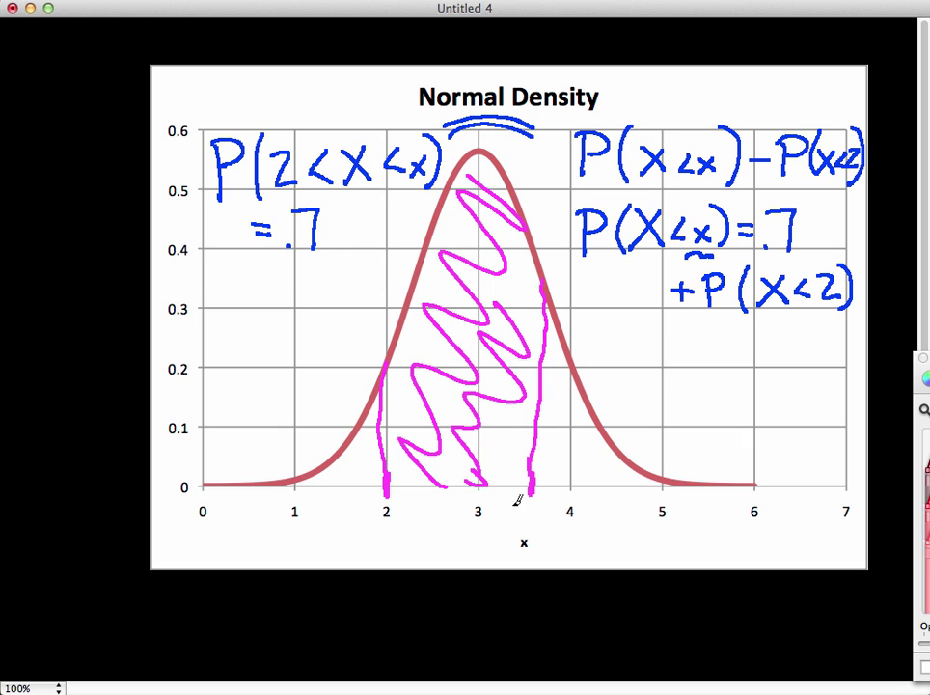
pyautogui.moveTo(513, 507)
pyautogui.mouseDown()
pyautogui.moveTo(548, 499)
pyautogui.moveTo(558, 512)
pyautogui.moveTo(565, 503)
pyautogui.moveTo(567, 516)
pyautogui.moveTo(576, 497)
pyautogui.moveTo(576, 531)
pyautogui.mouseUp()
pyautogui.click(537, 526)
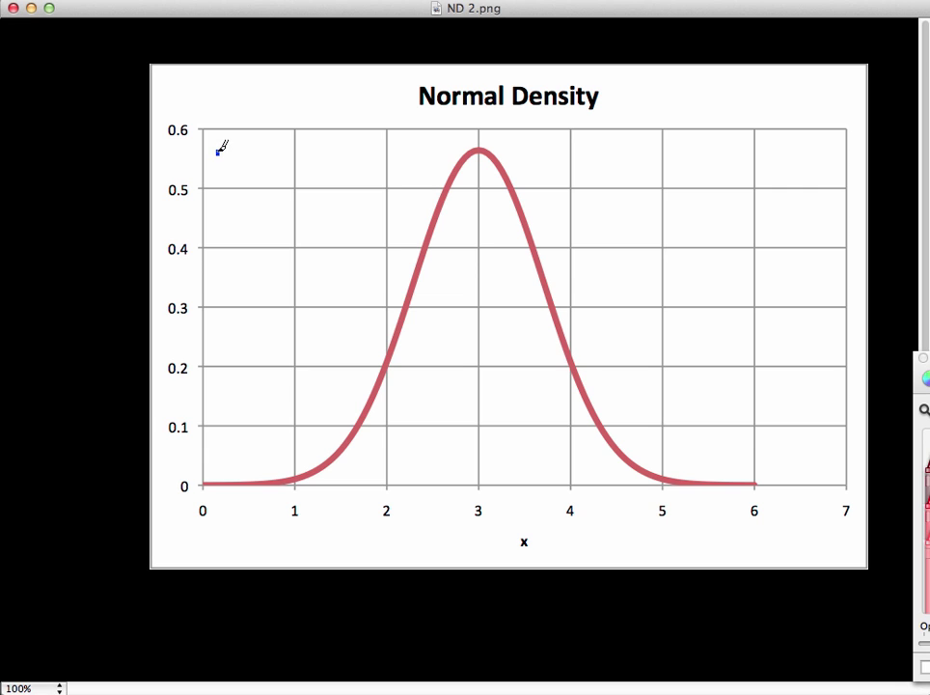
# Step: Handwrite P(x < X < 3) = .2 in blue on the blank density chart ND 2.png, beside the curve's rising side
pyautogui.moveTo(222, 147)
pyautogui.mouseDown()
pyautogui.moveTo(223, 210)
pyautogui.moveTo(230, 146)
pyautogui.moveTo(220, 174)
pyautogui.moveTo(266, 141)
pyautogui.moveTo(264, 214)
pyautogui.mouseUp()
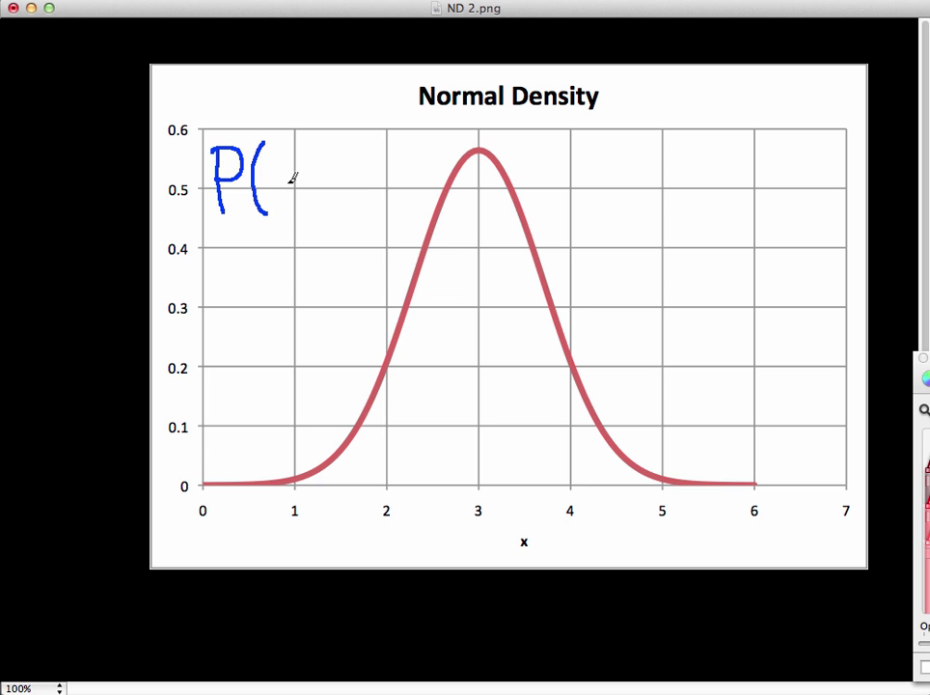
pyautogui.moveTo(293, 176)
pyautogui.mouseDown()
pyautogui.moveTo(281, 202)
pyautogui.moveTo(316, 180)
pyautogui.moveTo(326, 193)
pyautogui.moveTo(369, 203)
pyautogui.moveTo(345, 205)
pyautogui.mouseUp()
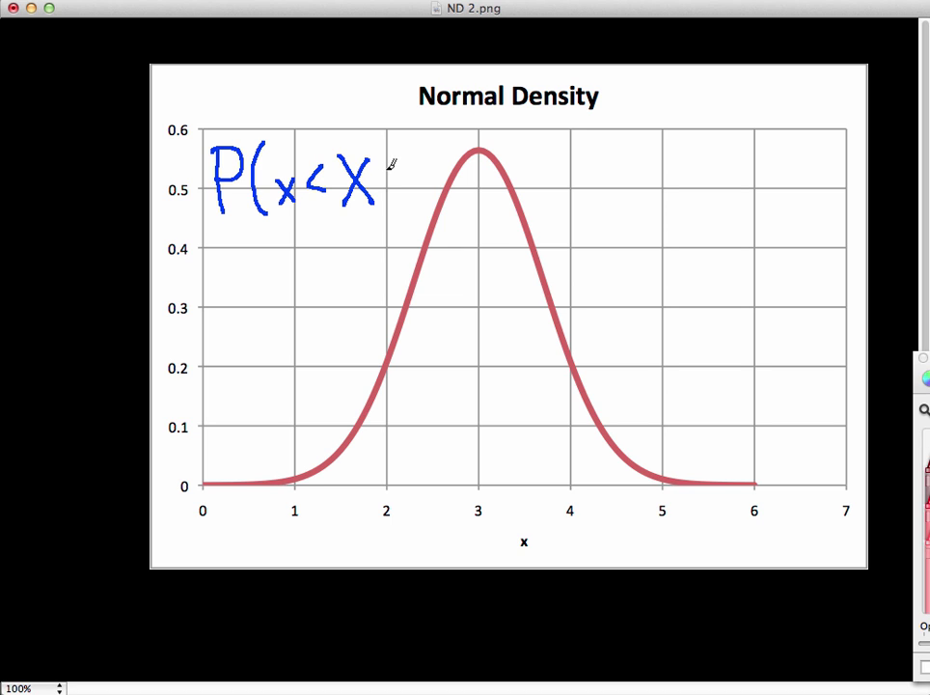
pyautogui.moveTo(395, 171)
pyautogui.mouseDown()
pyautogui.moveTo(388, 183)
pyautogui.moveTo(397, 199)
pyautogui.mouseUp()
pyautogui.moveTo(405, 152)
pyautogui.mouseDown()
pyautogui.moveTo(422, 151)
pyautogui.moveTo(406, 196)
pyautogui.moveTo(439, 195)
pyautogui.mouseUp()
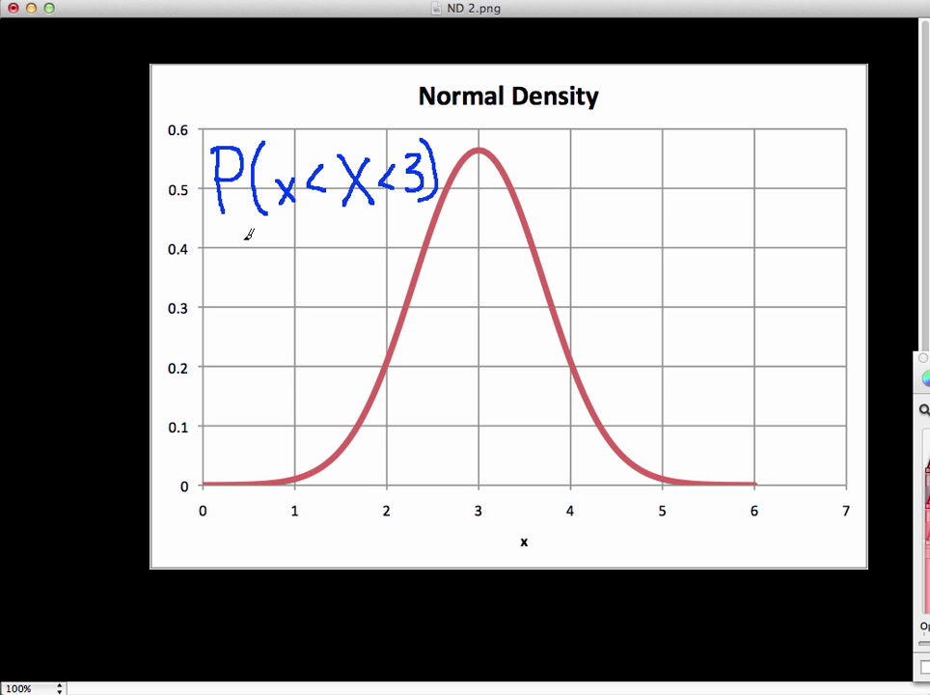
pyautogui.moveTo(238, 245)
pyautogui.mouseDown()
pyautogui.moveTo(289, 234)
pyautogui.moveTo(313, 267)
pyautogui.mouseUp()
pyautogui.click(271, 266)
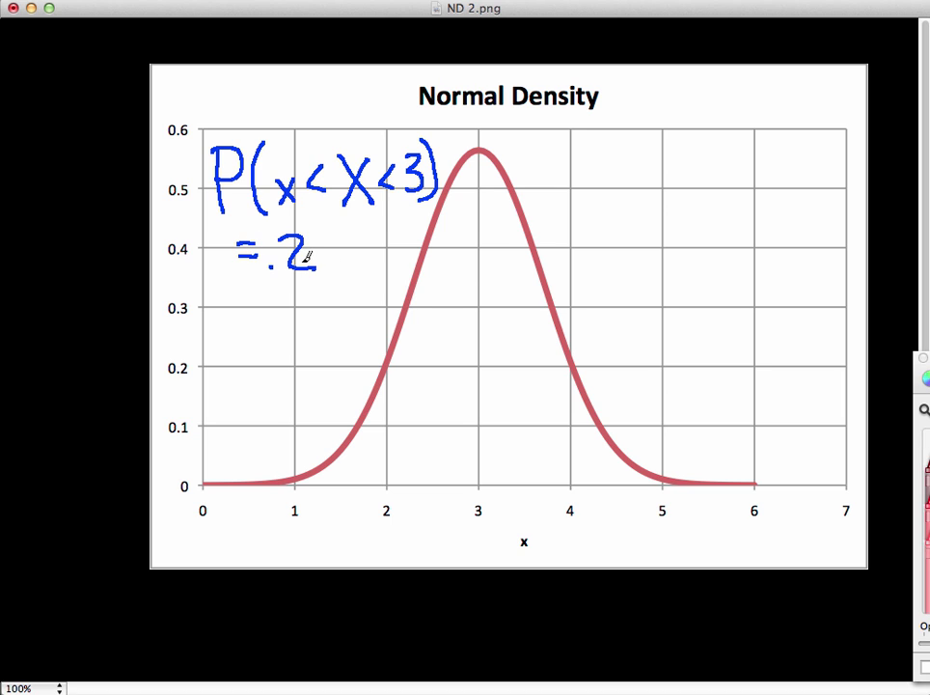
# Step: Draw a double arc over the curve's peak and handwrite P(X < 3) - P(X < x) in blue beside the falling side
pyautogui.moveTo(476, 129)
pyautogui.mouseDown()
pyautogui.moveTo(490, 121)
pyautogui.moveTo(543, 137)
pyautogui.mouseUp()
pyautogui.moveTo(451, 138)
pyautogui.mouseDown()
pyautogui.moveTo(536, 129)
pyautogui.moveTo(482, 130)
pyautogui.moveTo(540, 139)
pyautogui.moveTo(580, 170)
pyautogui.mouseUp()
pyautogui.moveTo(628, 138)
pyautogui.mouseDown()
pyautogui.moveTo(619, 179)
pyautogui.moveTo(657, 148)
pyautogui.moveTo(685, 155)
pyautogui.moveTo(726, 137)
pyautogui.moveTo(712, 174)
pyautogui.mouseUp()
pyautogui.moveTo(735, 135)
pyautogui.mouseDown()
pyautogui.moveTo(739, 174)
pyautogui.moveTo(789, 150)
pyautogui.mouseUp()
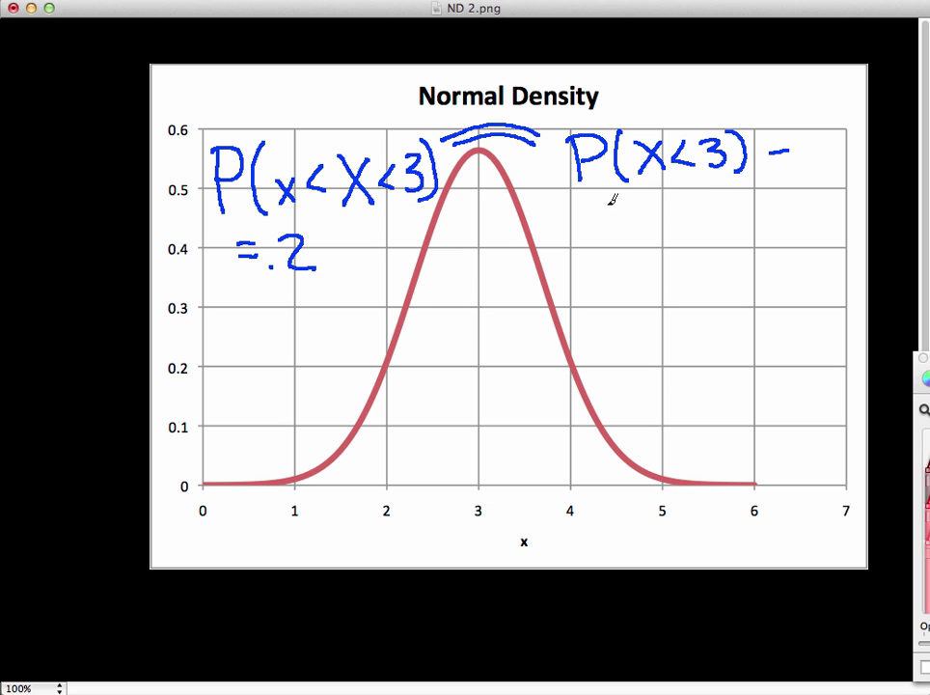
pyautogui.moveTo(609, 201)
pyautogui.mouseDown()
pyautogui.moveTo(609, 230)
pyautogui.moveTo(612, 220)
pyautogui.mouseUp()
pyautogui.moveTo(666, 196)
pyautogui.mouseDown()
pyautogui.moveTo(665, 228)
pyautogui.moveTo(681, 206)
pyautogui.moveTo(678, 195)
pyautogui.moveTo(712, 219)
pyautogui.moveTo(753, 224)
pyautogui.mouseUp()
pyautogui.moveTo(754, 206)
pyautogui.mouseDown()
pyautogui.moveTo(739, 224)
pyautogui.moveTo(762, 233)
pyautogui.mouseUp()
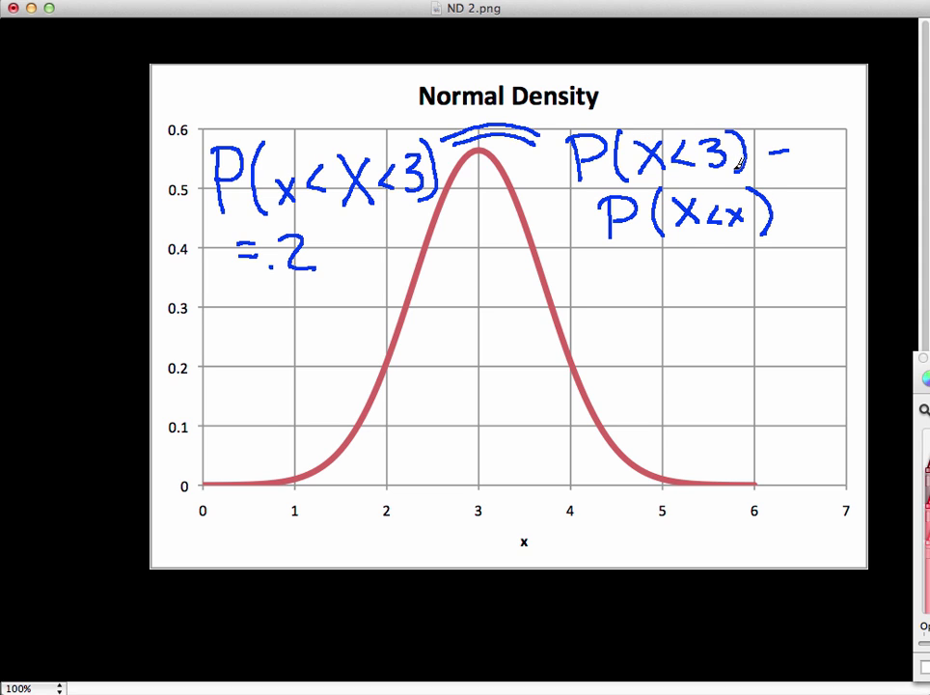
# Step: Handwrite the rearranged equation P(X < x) = P(X < 3) - .2 in blue beneath the difference expression
pyautogui.moveTo(584, 258)
pyautogui.mouseDown()
pyautogui.moveTo(586, 300)
pyautogui.moveTo(593, 251)
pyautogui.moveTo(597, 276)
pyautogui.moveTo(623, 274)
pyautogui.moveTo(641, 292)
pyautogui.moveTo(705, 295)
pyautogui.mouseUp()
pyautogui.moveTo(706, 275)
pyautogui.mouseDown()
pyautogui.moveTo(689, 296)
pyautogui.moveTo(718, 301)
pyautogui.moveTo(762, 275)
pyautogui.mouseUp()
pyautogui.moveTo(747, 285); pyautogui.dragTo(764, 283)
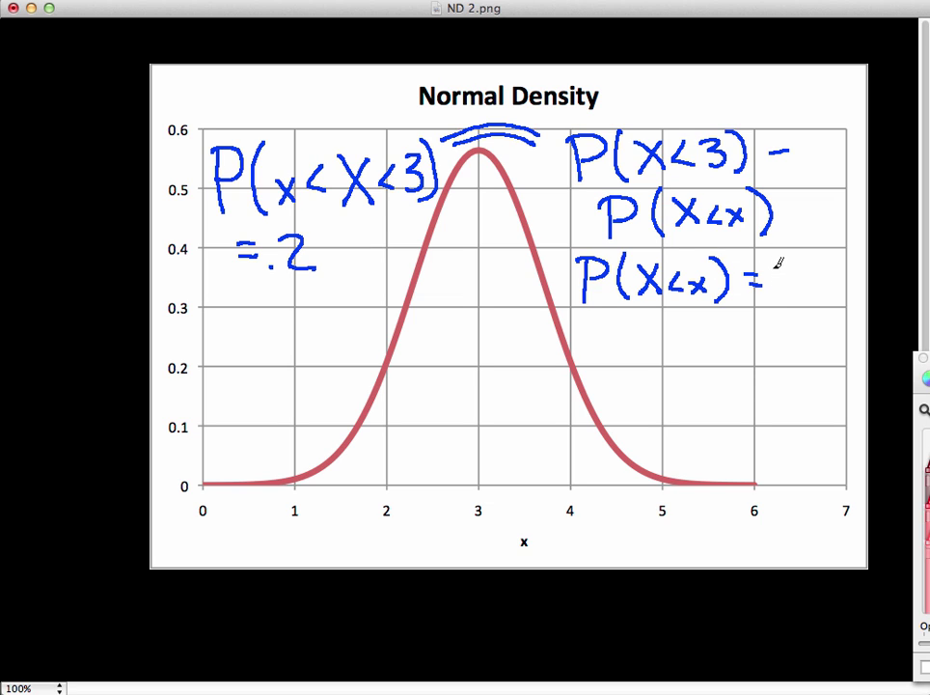
pyautogui.moveTo(782, 267)
pyautogui.mouseDown()
pyautogui.moveTo(812, 255)
pyautogui.moveTo(808, 285)
pyautogui.moveTo(832, 263)
pyautogui.moveTo(820, 268)
pyautogui.moveTo(832, 295)
pyautogui.mouseUp()
pyautogui.moveTo(831, 273)
pyautogui.mouseDown()
pyautogui.moveTo(818, 297)
pyautogui.moveTo(841, 285)
pyautogui.moveTo(867, 302)
pyautogui.mouseUp()
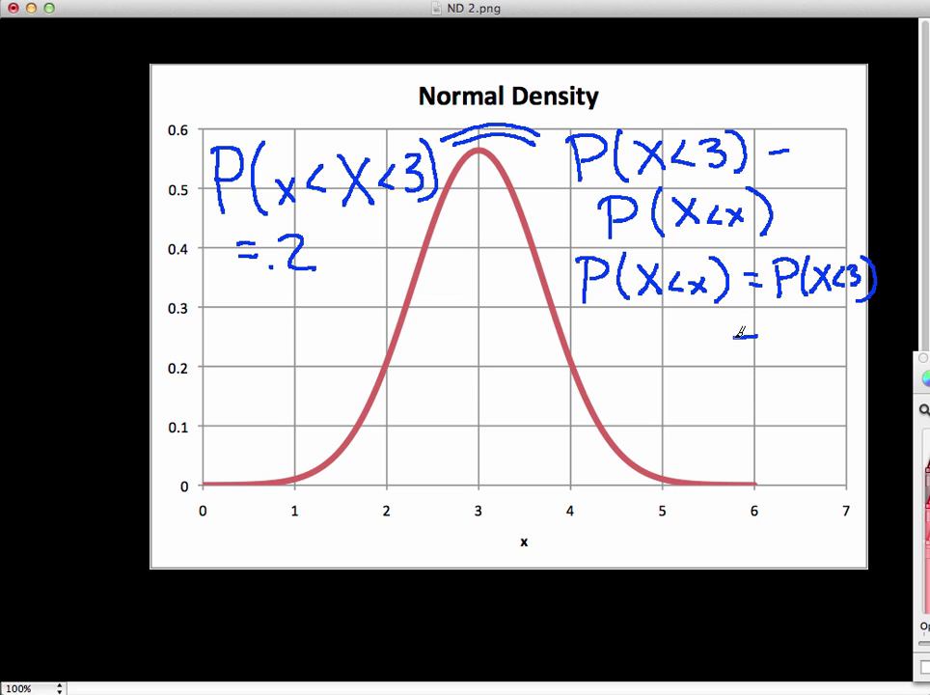
pyautogui.click(766, 347)
pyautogui.moveTo(734, 337)
pyautogui.mouseDown()
pyautogui.moveTo(779, 324)
pyautogui.moveTo(806, 350)
pyautogui.mouseUp()
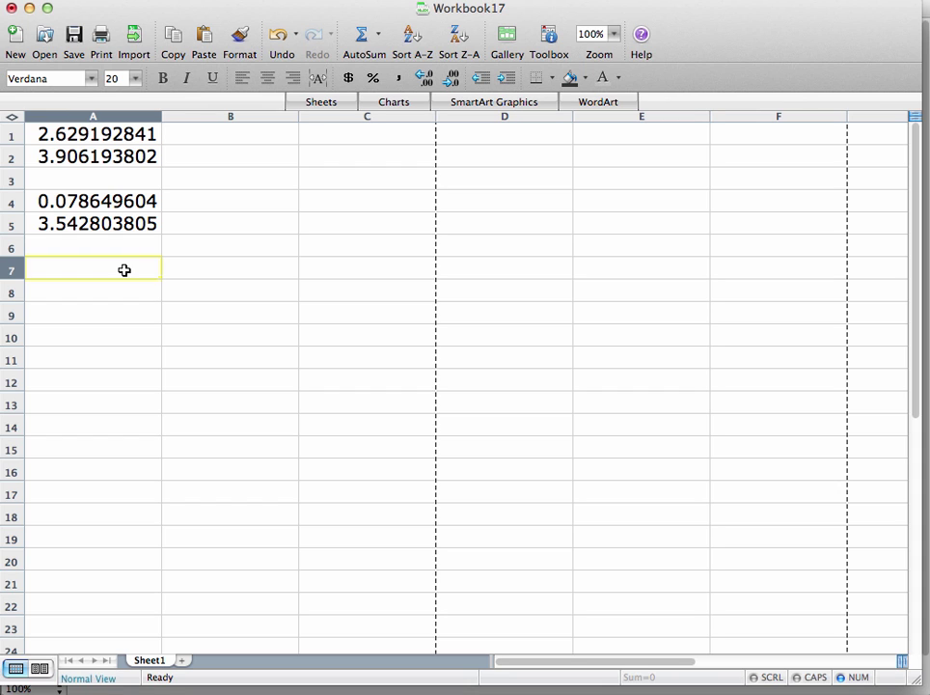
# Step: Enter the formula =normdist(3,3,sqrt(0.5),true) in cell A7
pyautogui.write('=')
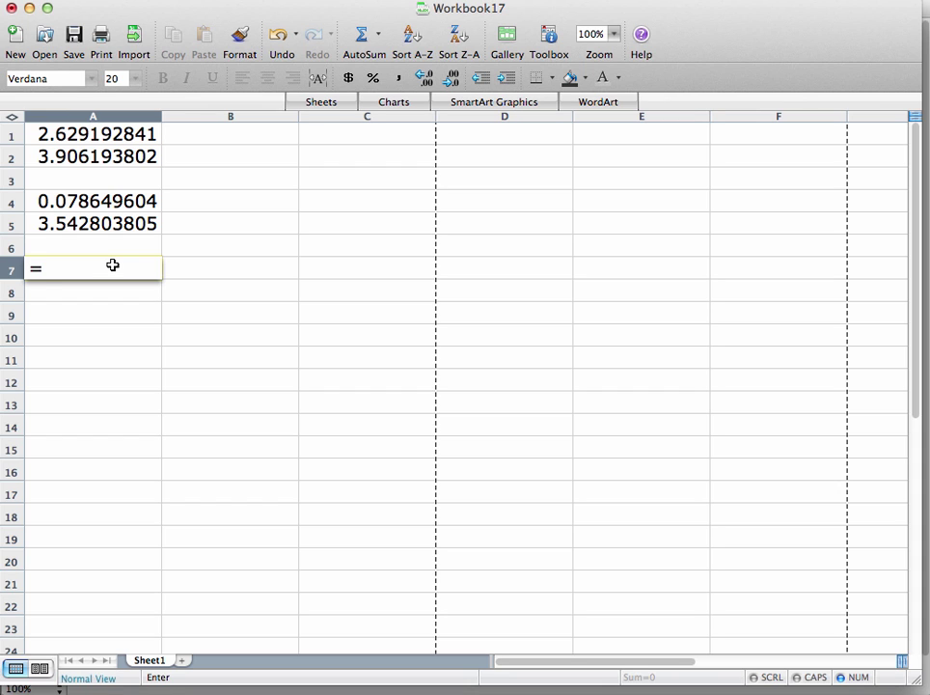
pyautogui.write('n')
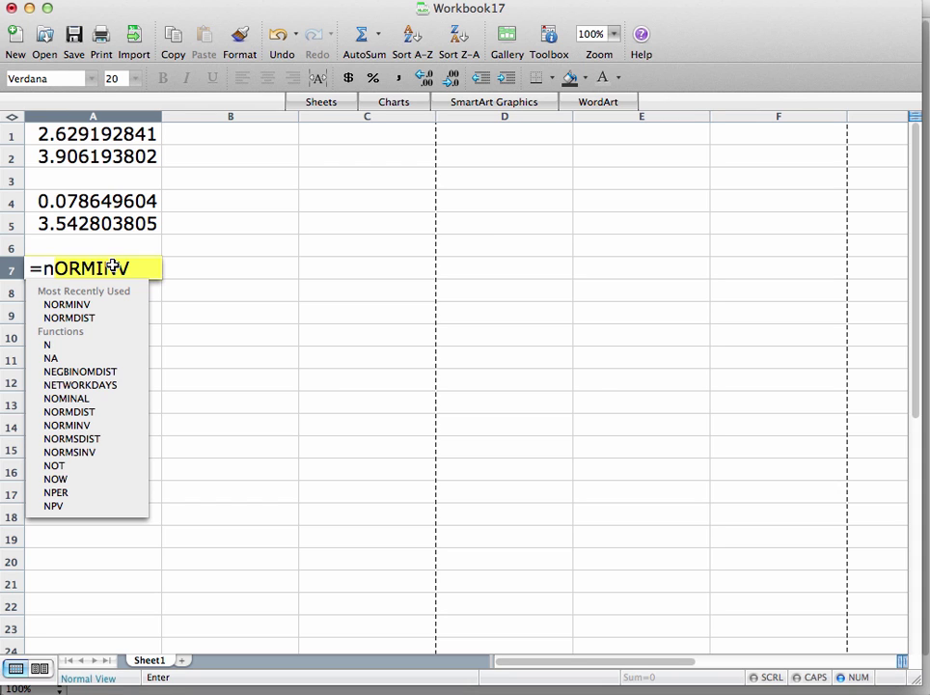
pyautogui.write('ormdist')
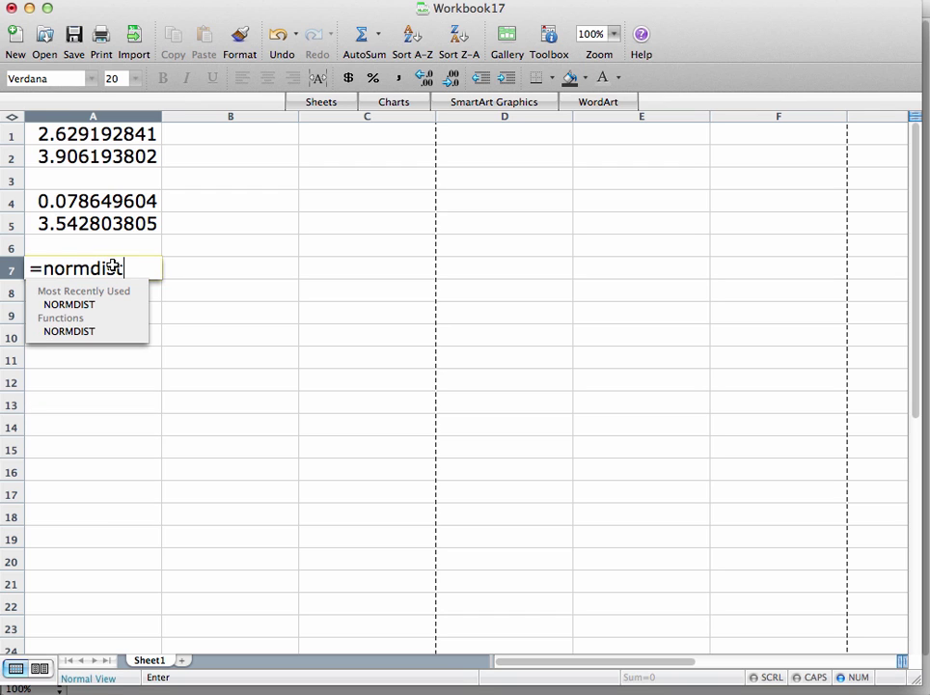
pyautogui.write('(3,3,sqrt(0.5),true')
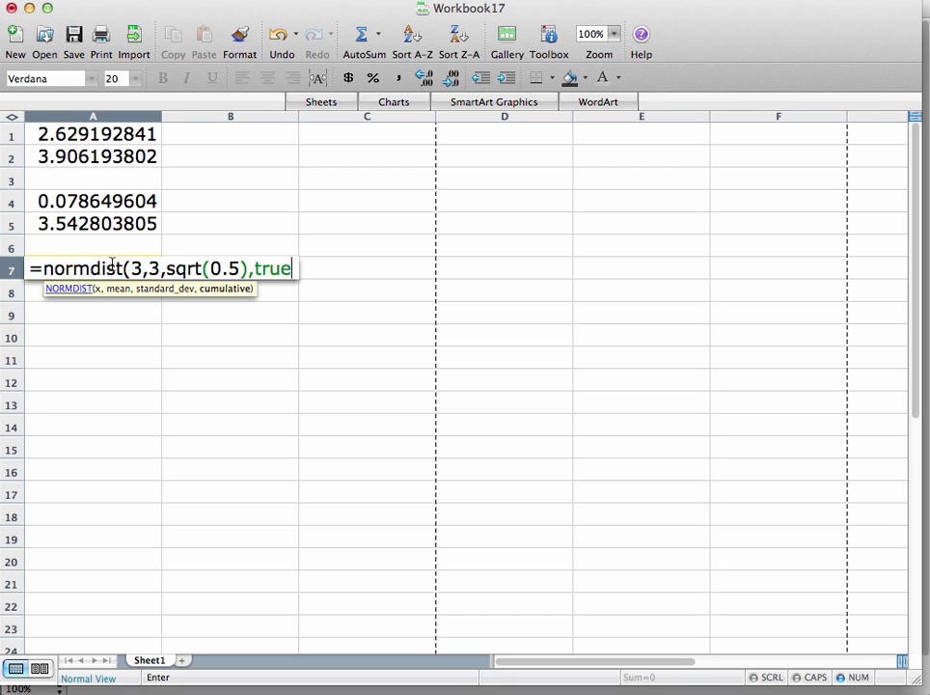
pyautogui.write(')')
pyautogui.press('Return')
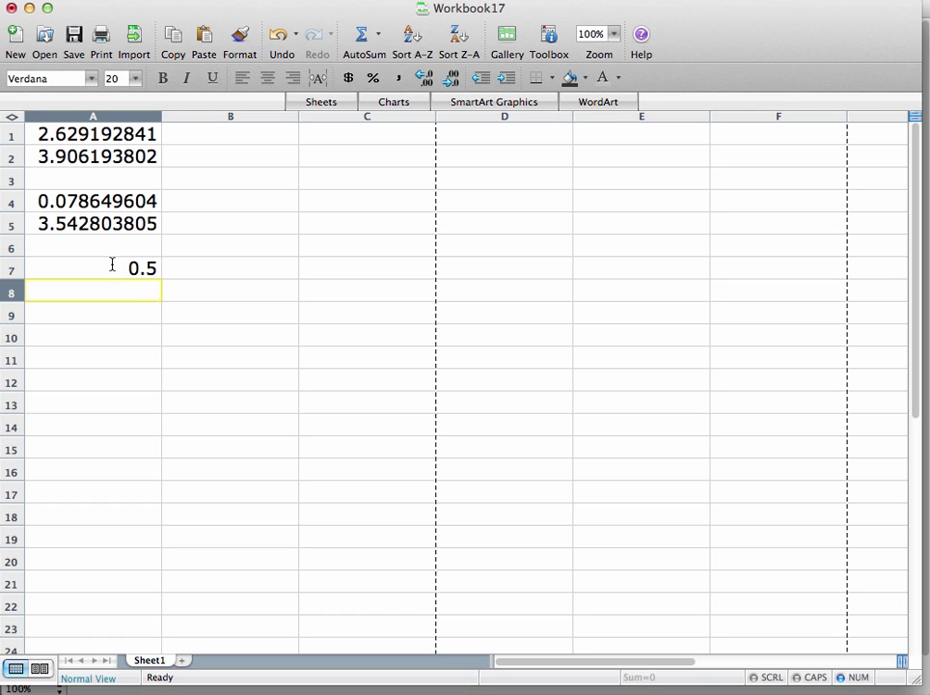
# Step: Enter the formula =norminv(A7-0.2,3,sqrt(0.5)) in cell A8
pyautogui.write('=')
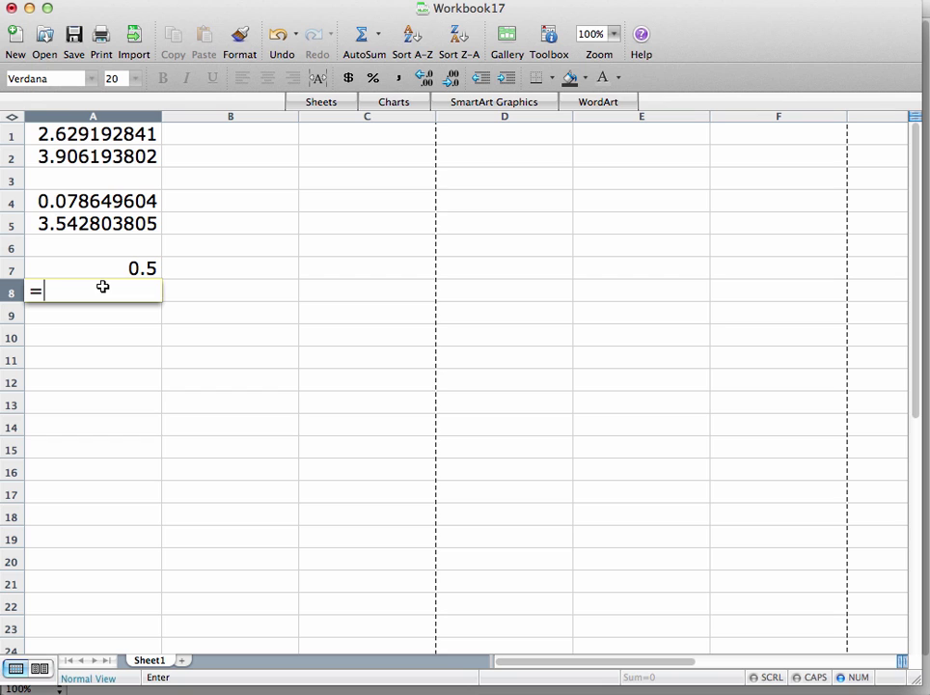
pyautogui.write('norm')
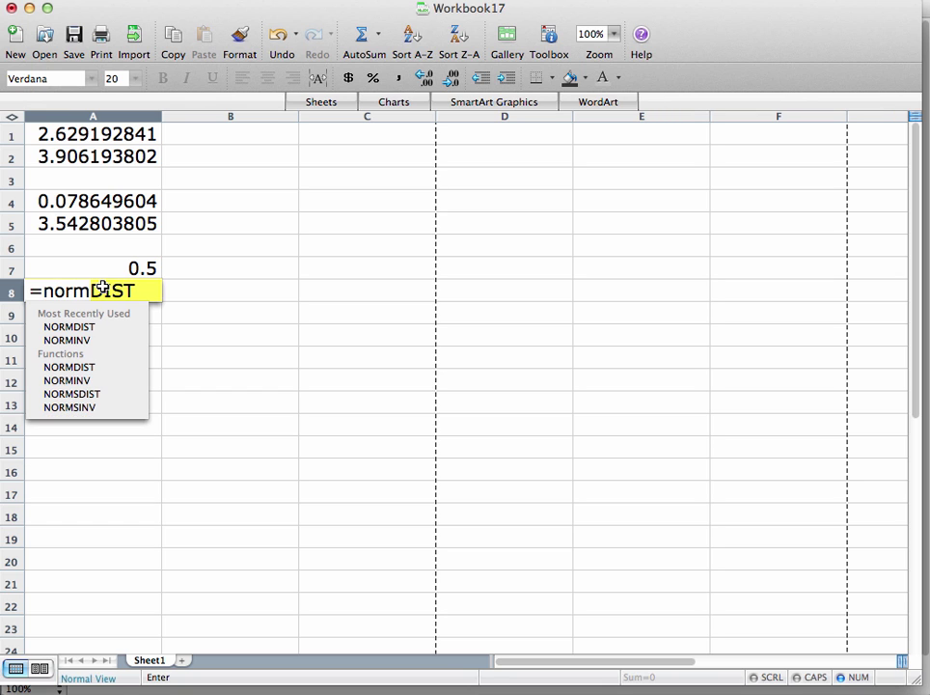
pyautogui.write('inv(')
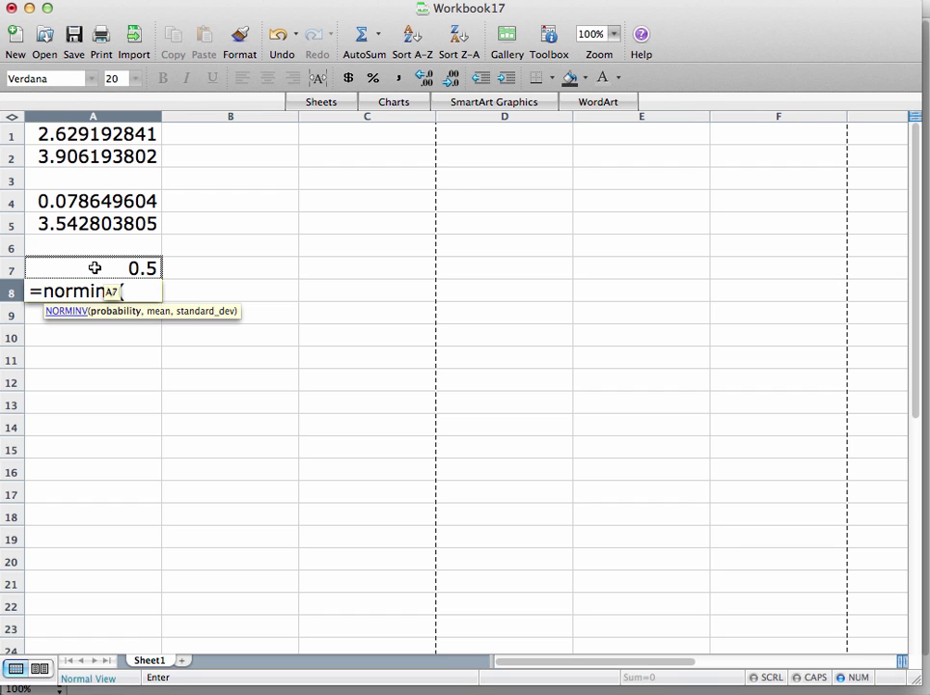
pyautogui.click(94, 268)
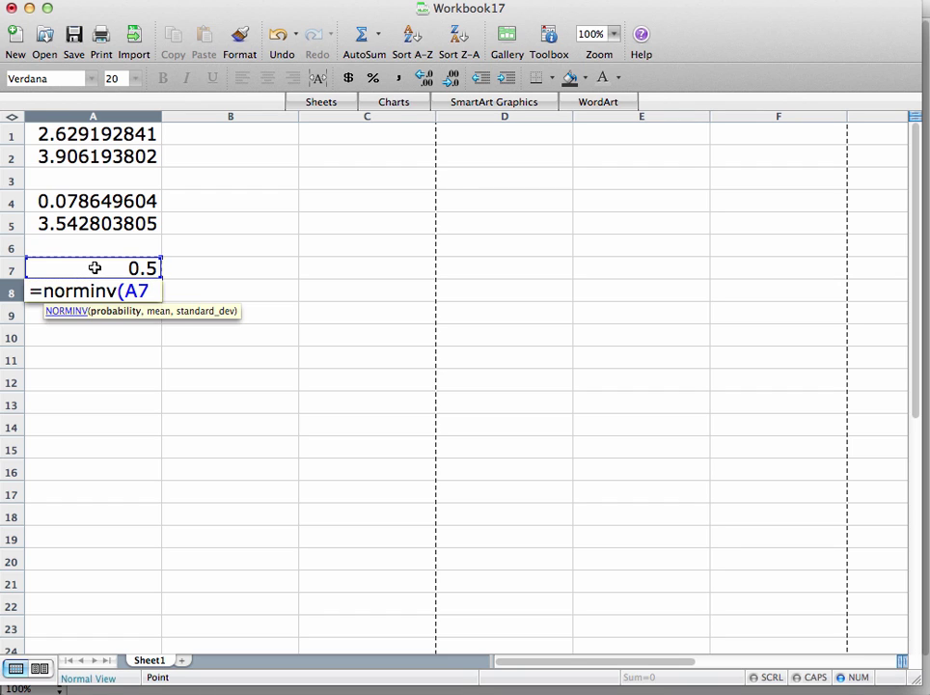
pyautogui.write('-0')
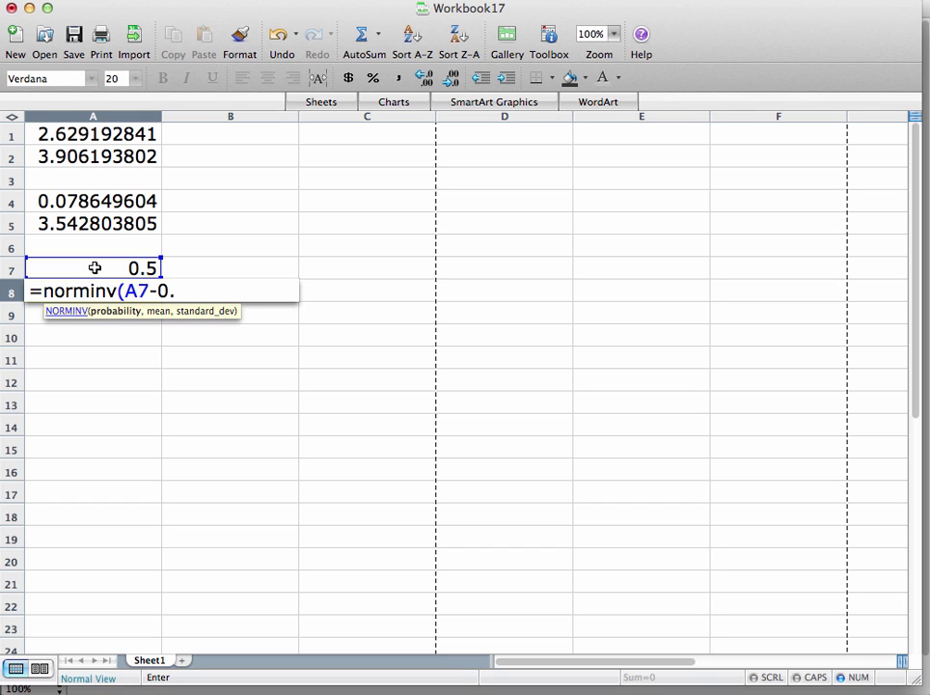
pyautogui.write('.2,')
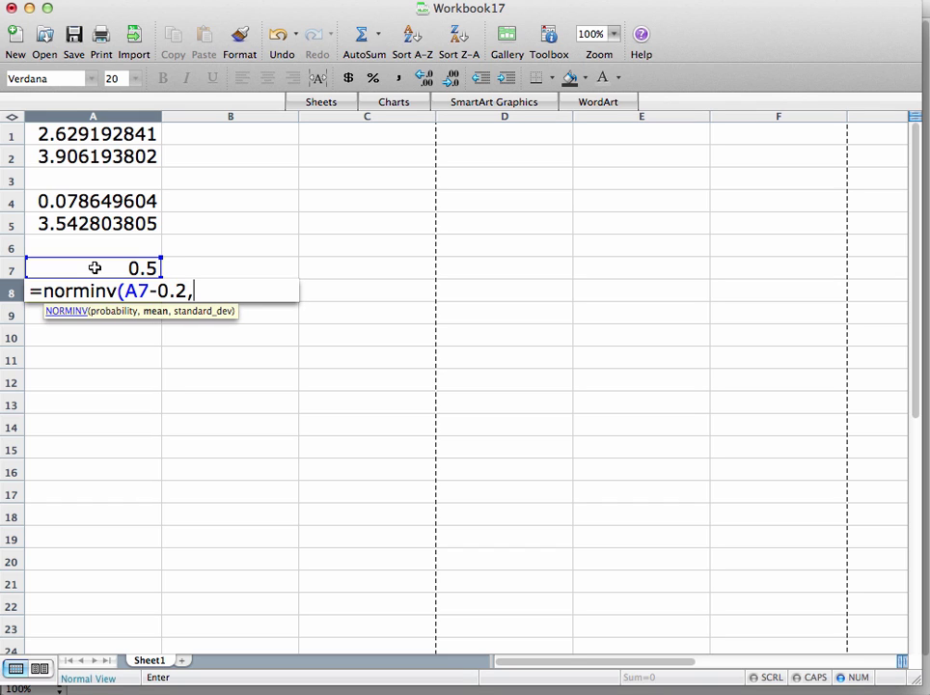
pyautogui.write('3,')
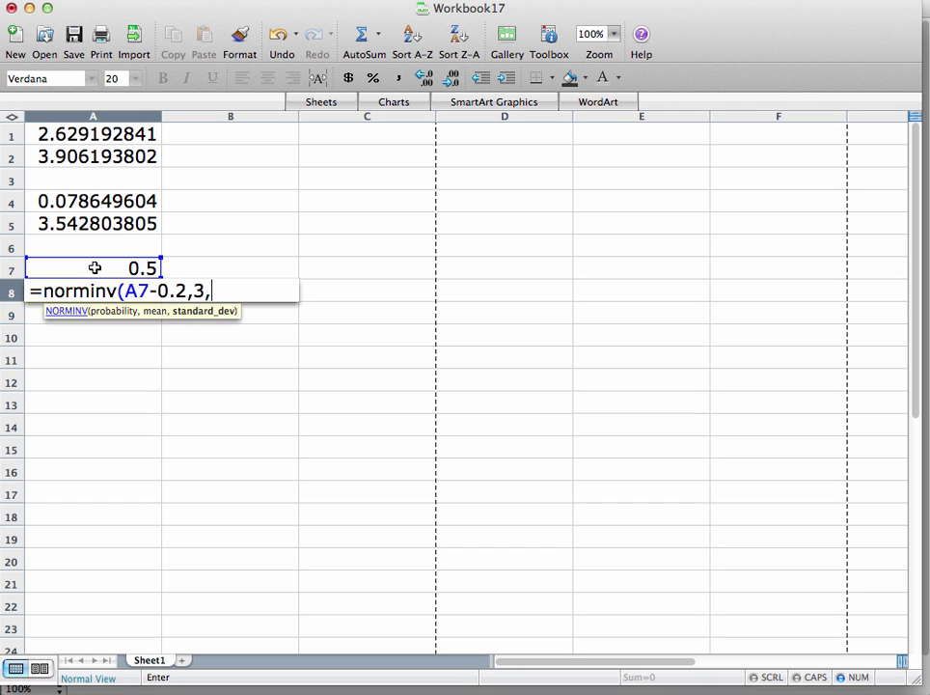
pyautogui.write('sqrt(')
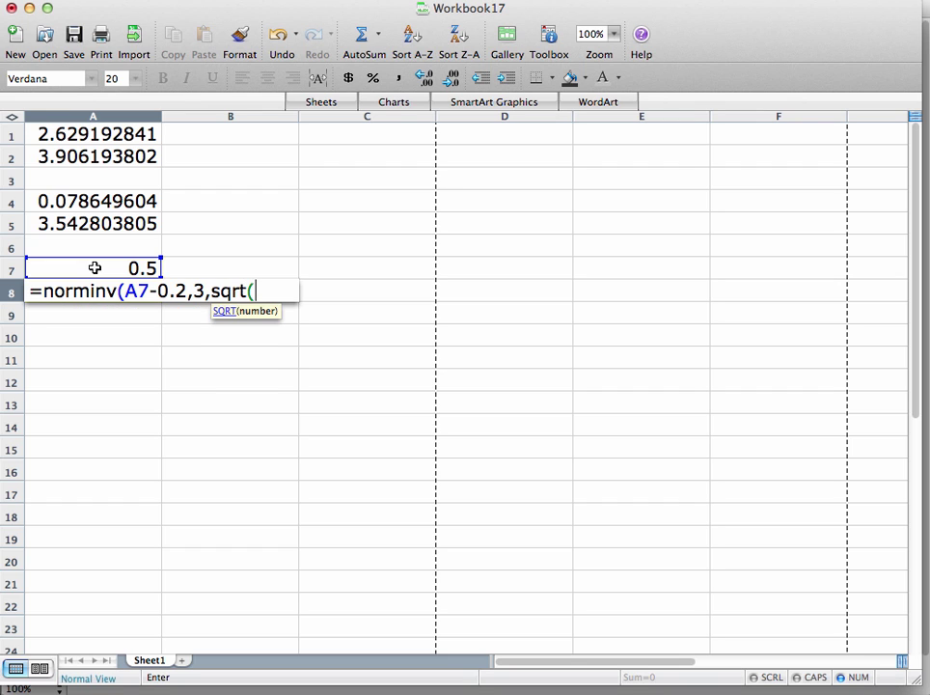
pyautogui.write('0.5))')
pyautogui.press('Return')
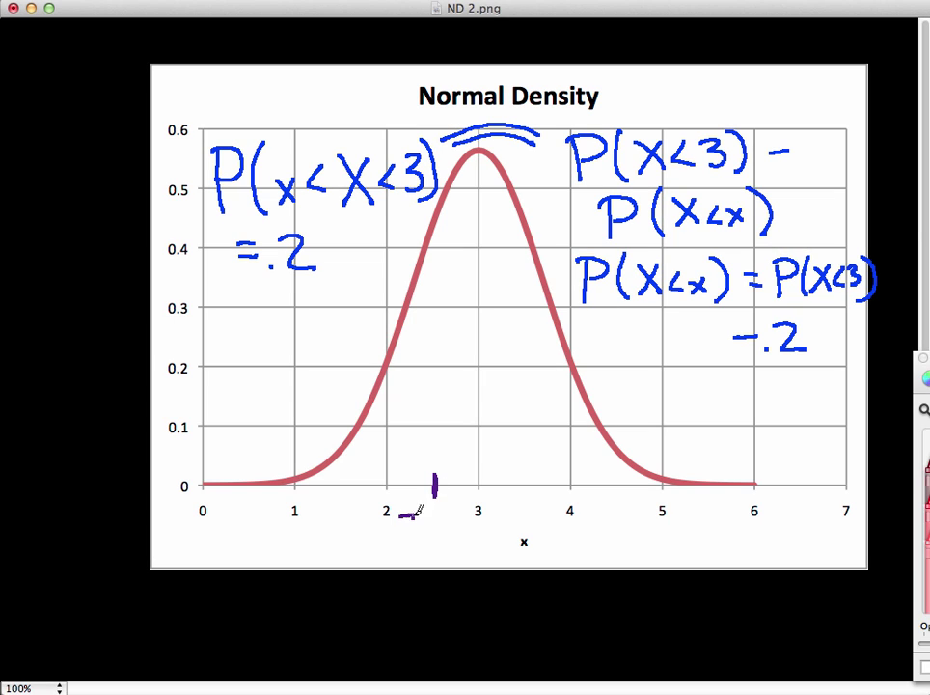
# Step: On chart ND 2.png, label the lower bound 2.63 in purple, draw vertical boundaries there and at x = 3, and shade between them
pyautogui.moveTo(419, 511)
pyautogui.mouseDown()
pyautogui.moveTo(426, 529)
pyautogui.moveTo(453, 519)
pyautogui.moveTo(464, 527)
pyautogui.moveTo(469, 513)
pyautogui.mouseUp()
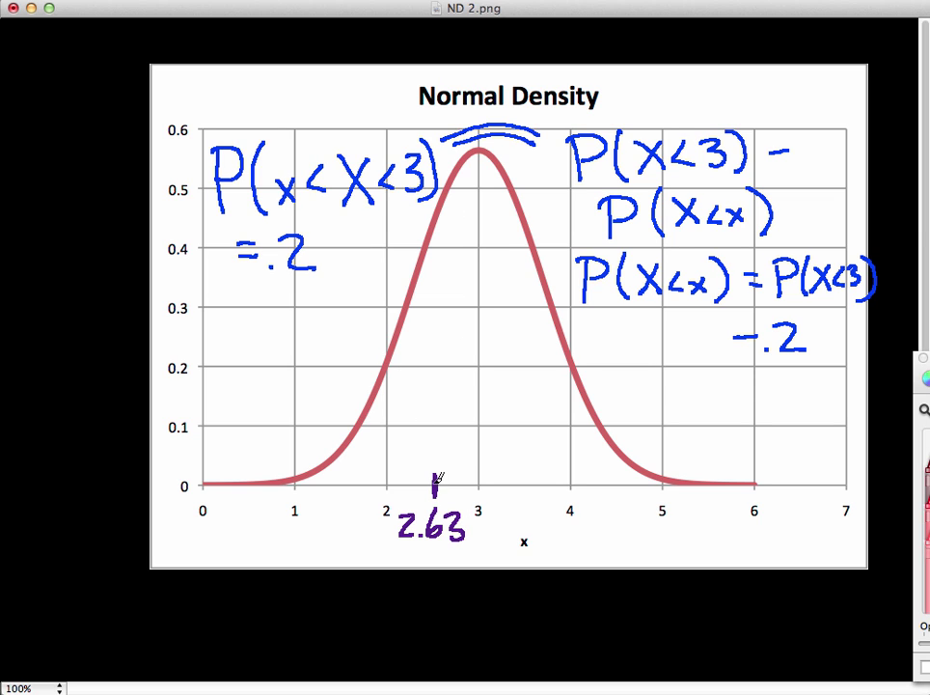
pyautogui.moveTo(437, 483); pyautogui.dragTo(436, 224)
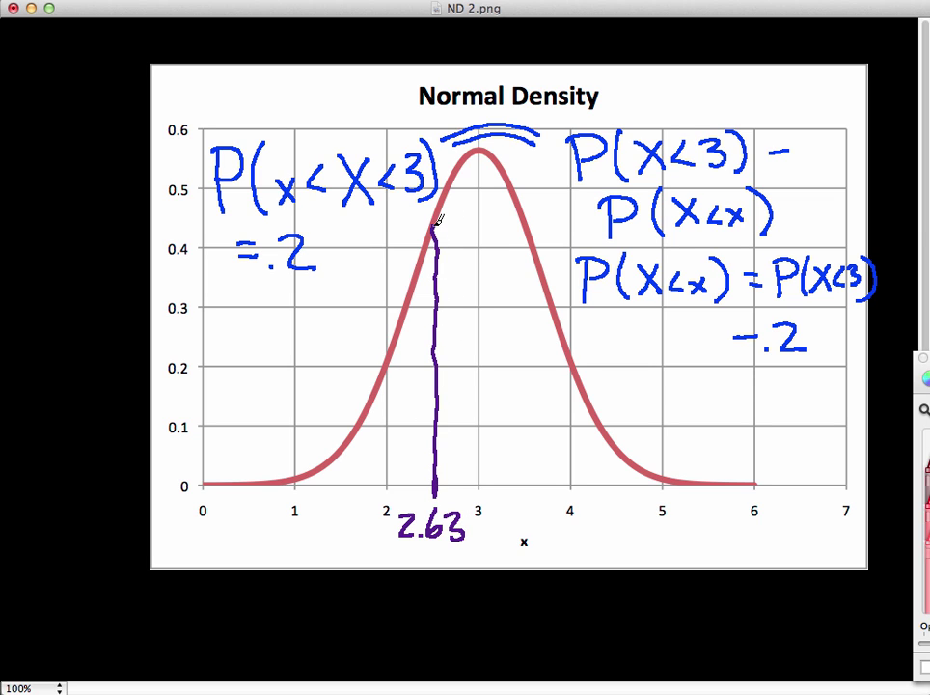
pyautogui.moveTo(480, 485)
pyautogui.mouseDown()
pyautogui.moveTo(490, 412)
pyautogui.moveTo(487, 142)
pyautogui.moveTo(436, 232)
pyautogui.moveTo(439, 254)
pyautogui.moveTo(468, 258)
pyautogui.moveTo(457, 299)
pyautogui.moveTo(468, 333)
pyautogui.moveTo(471, 483)
pyautogui.mouseUp()
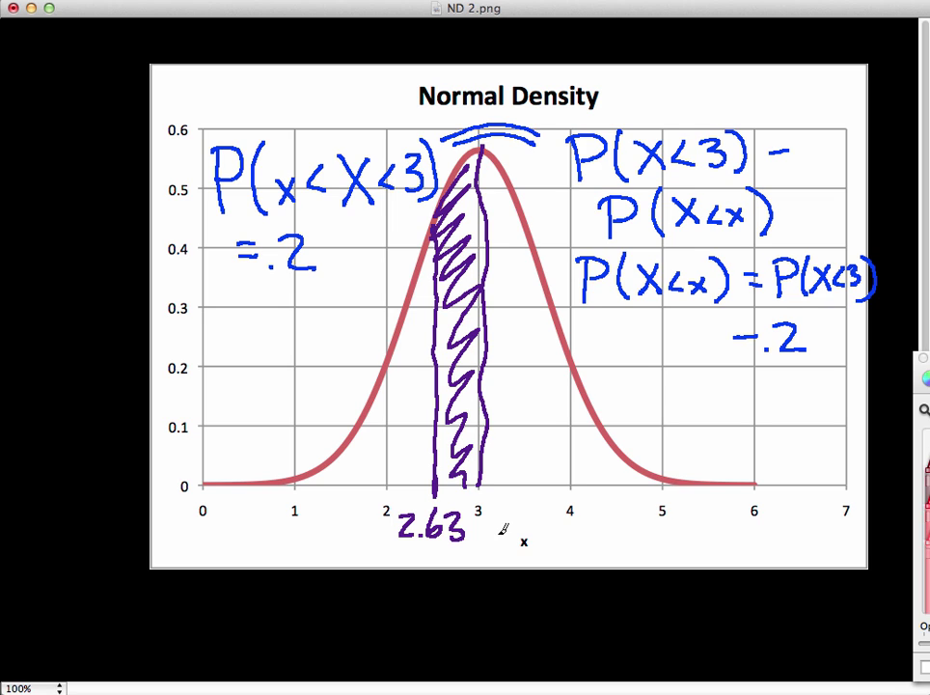